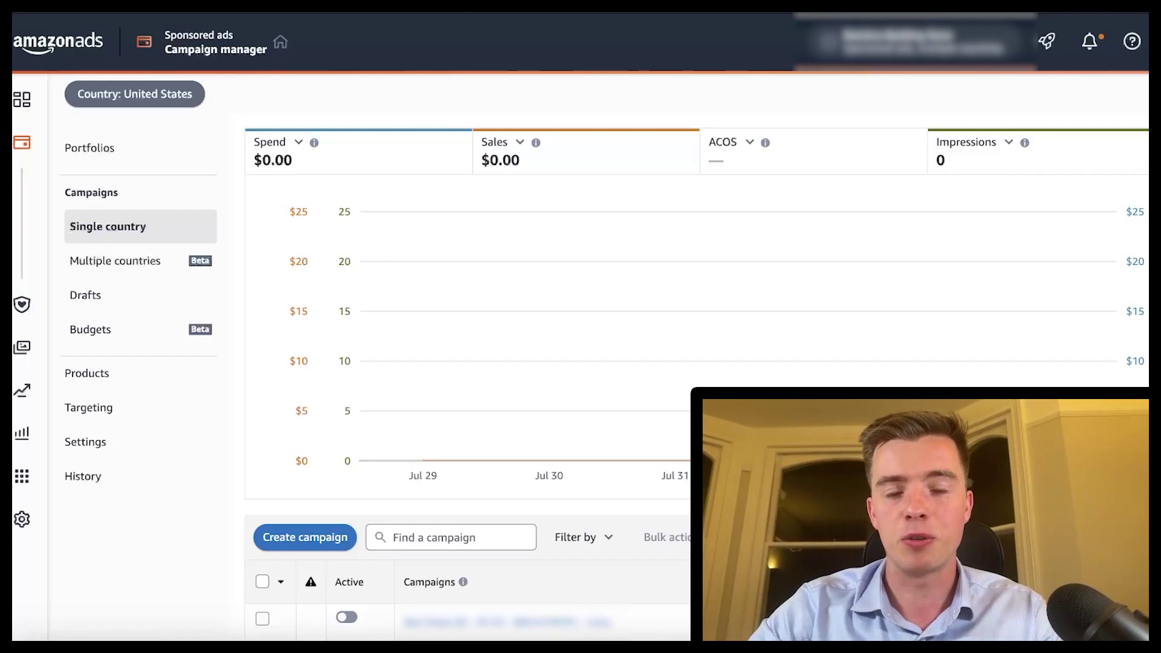
Step: Start a new Sponsored Products campaign and name its ad group "Ad group 1"
{"action": "left_click", "coordinate": [326, 538]}
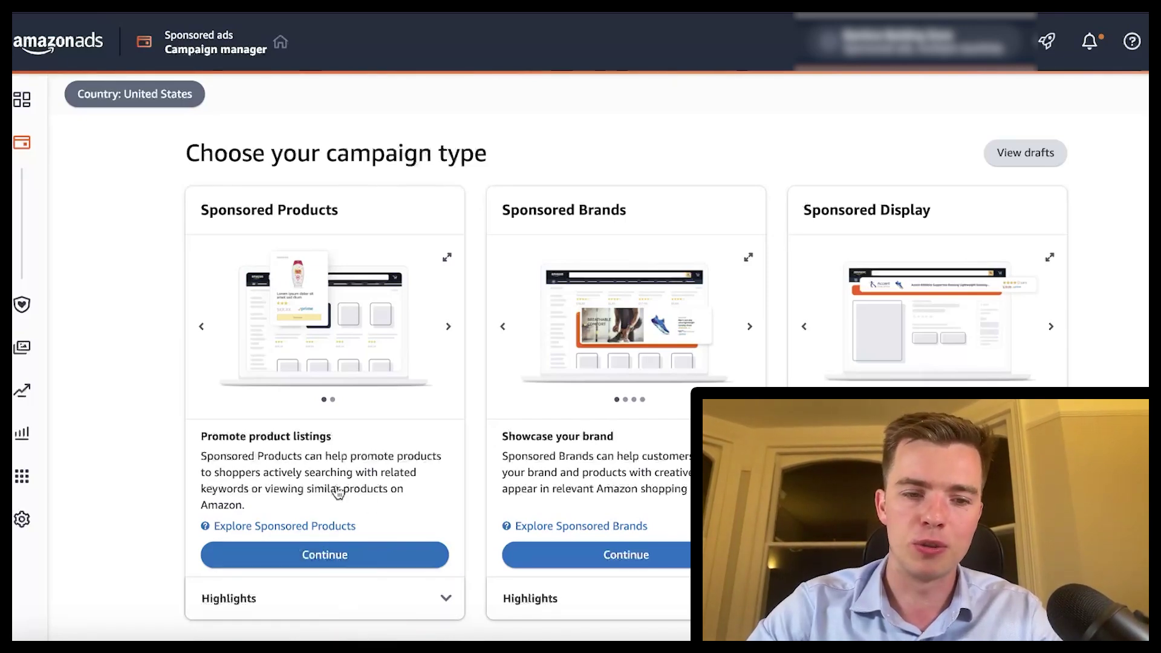
{"action": "left_click", "coordinate": [335, 554]}
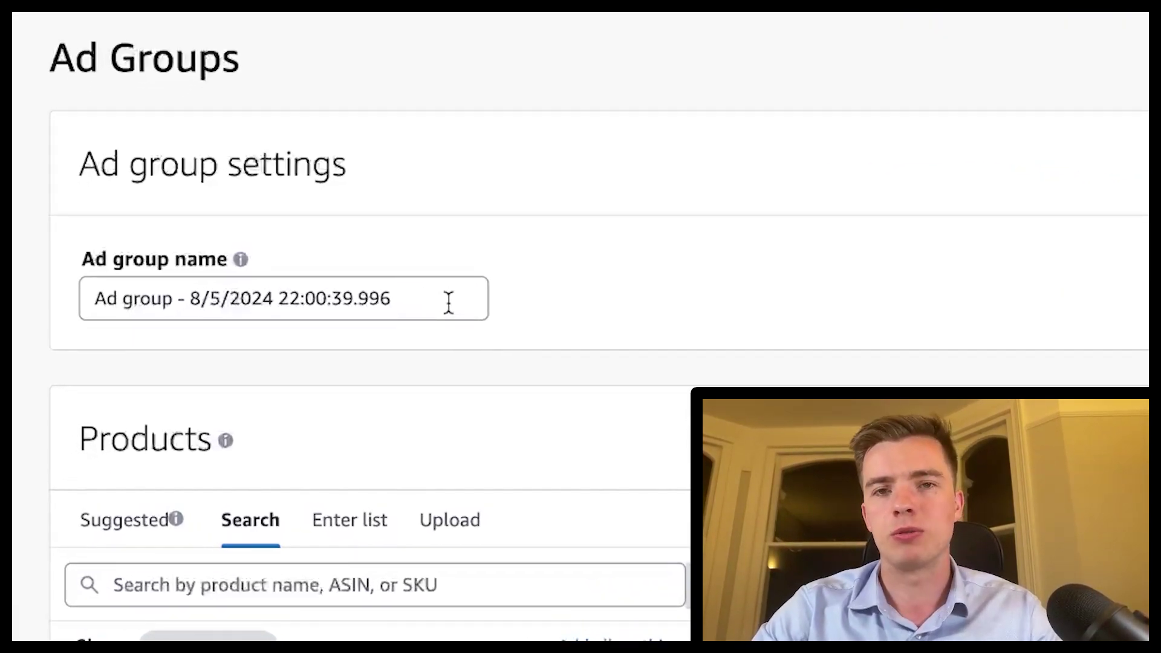
{"action": "triple_click", "coordinate": [459, 298]}
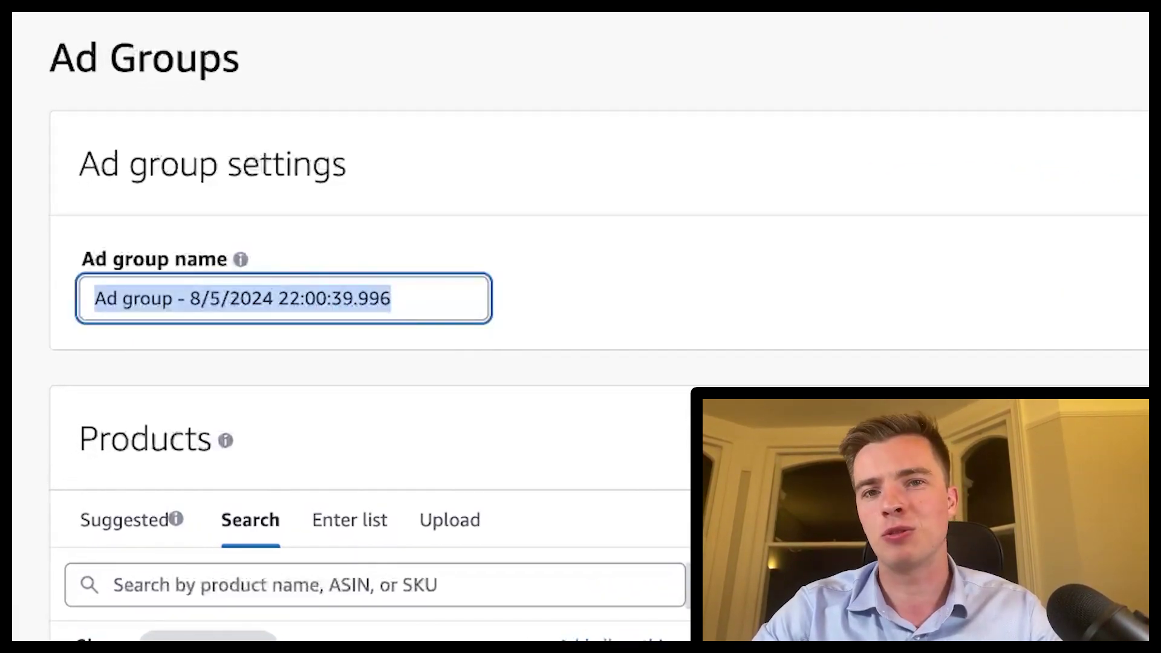
{"action": "key", "text": "BackSpace"}
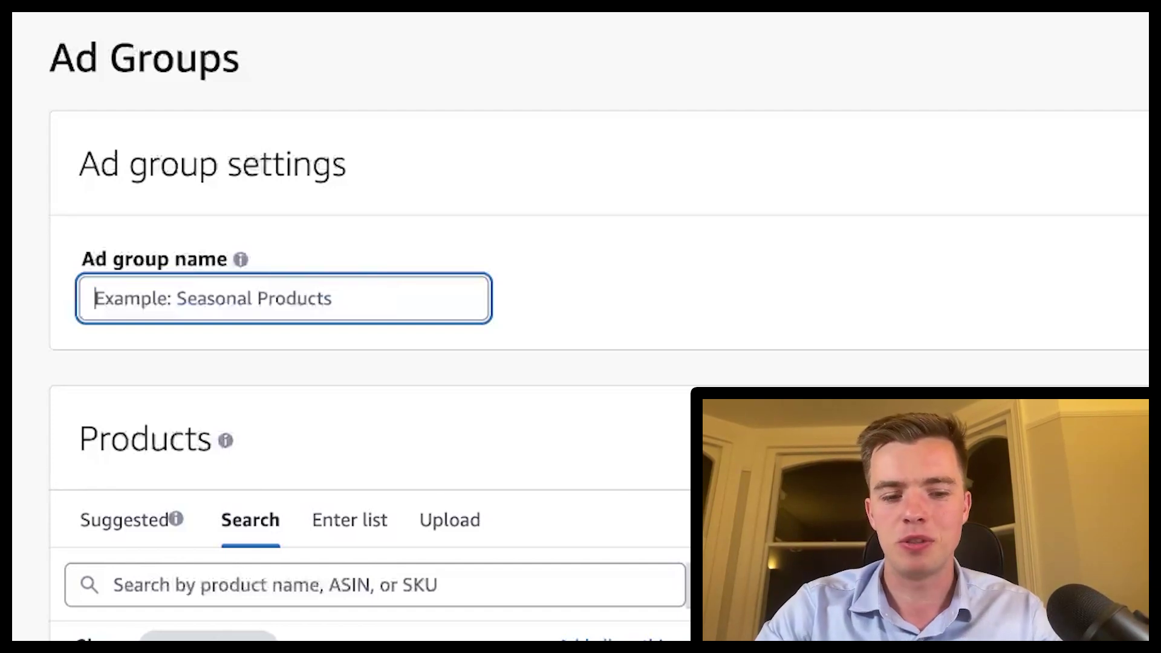
{"action": "type", "text": "Ad group 1"}
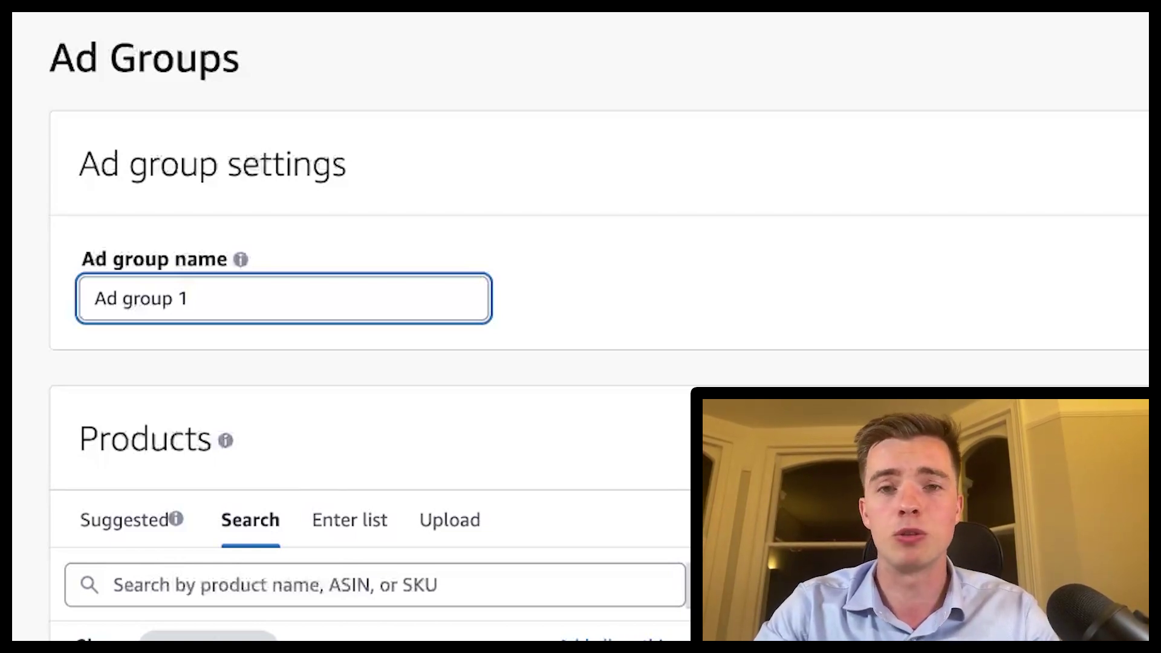
Step: Add the first listed product to the ad group and switch the campaign to manual targeting
{"action": "scroll", "coordinate": [456, 361], "scroll_direction": "down", "scroll_amount": 2}
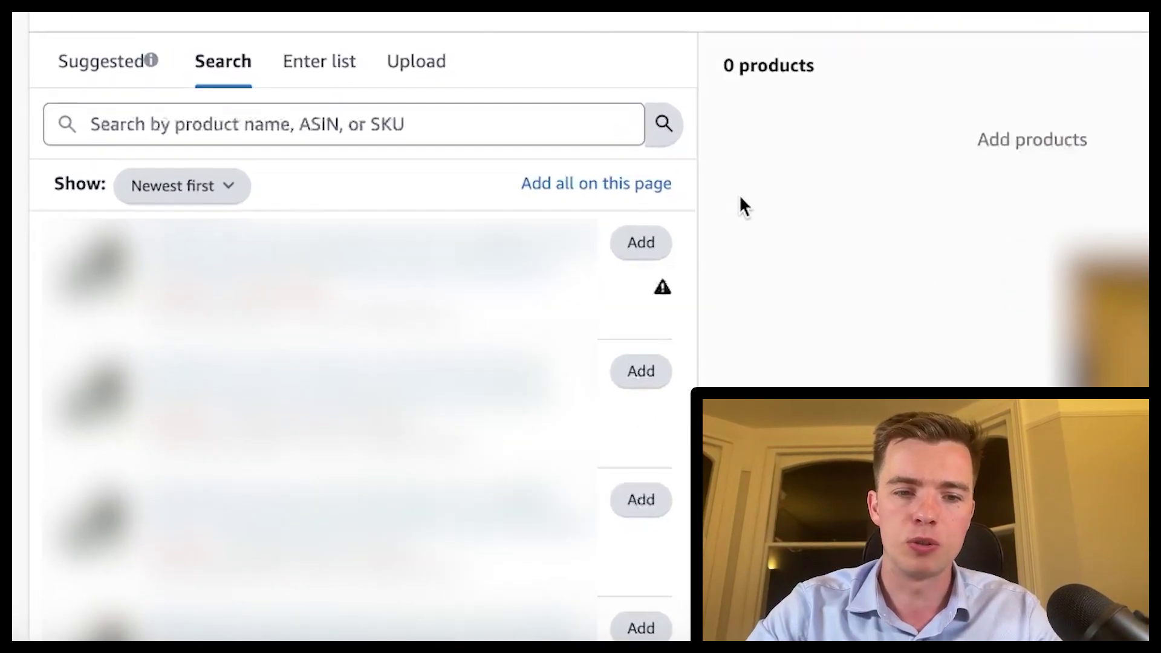
{"action": "left_click", "coordinate": [435, 386]}
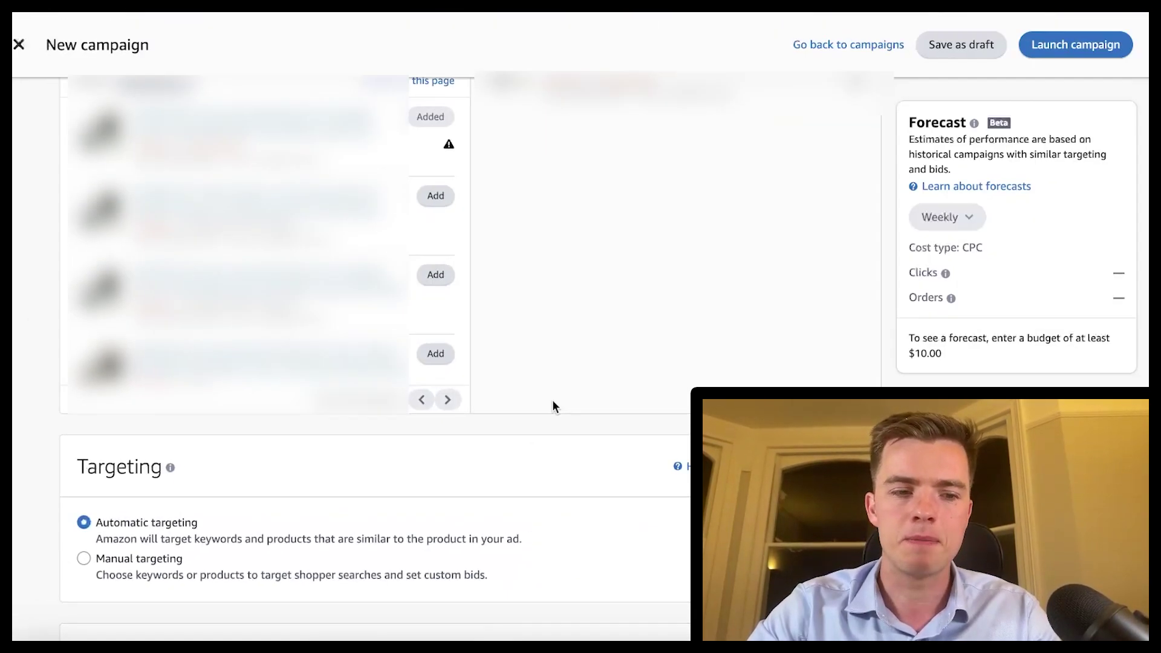
{"action": "scroll", "coordinate": [555, 407], "scroll_direction": "down", "scroll_amount": 5}
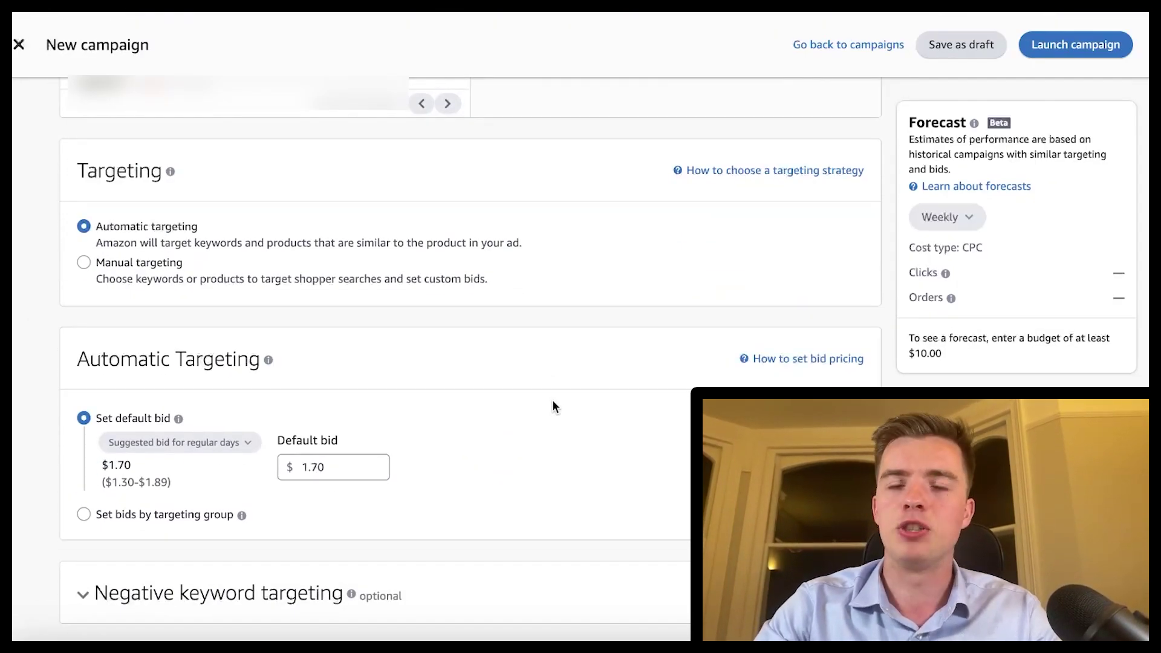
{"action": "left_click", "coordinate": [123, 264]}
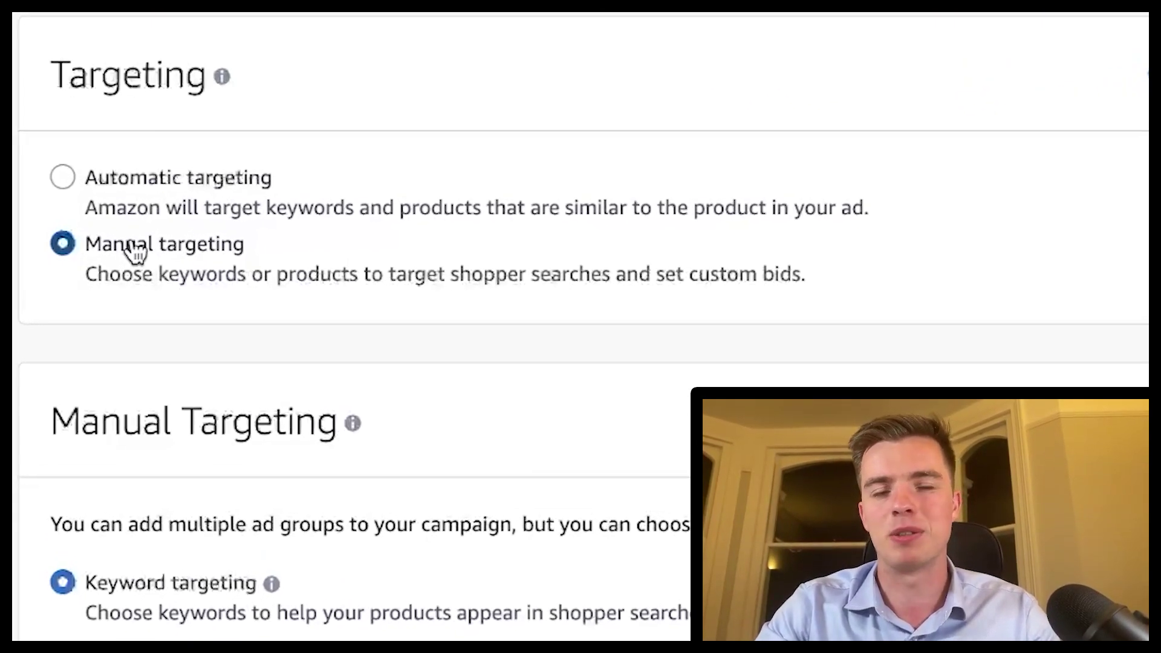
Step: Read the explanation of product targeting in the manual targeting options
{"action": "scroll", "coordinate": [135, 251], "scroll_direction": "down", "scroll_amount": 7}
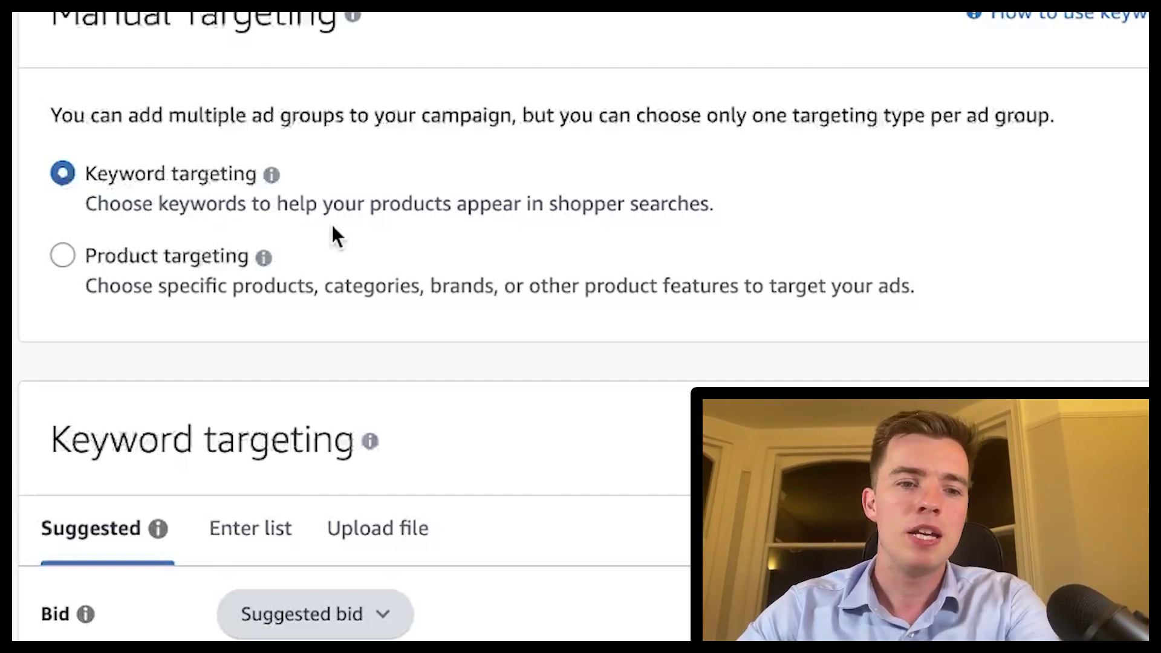
{"action": "left_click", "coordinate": [264, 257]}
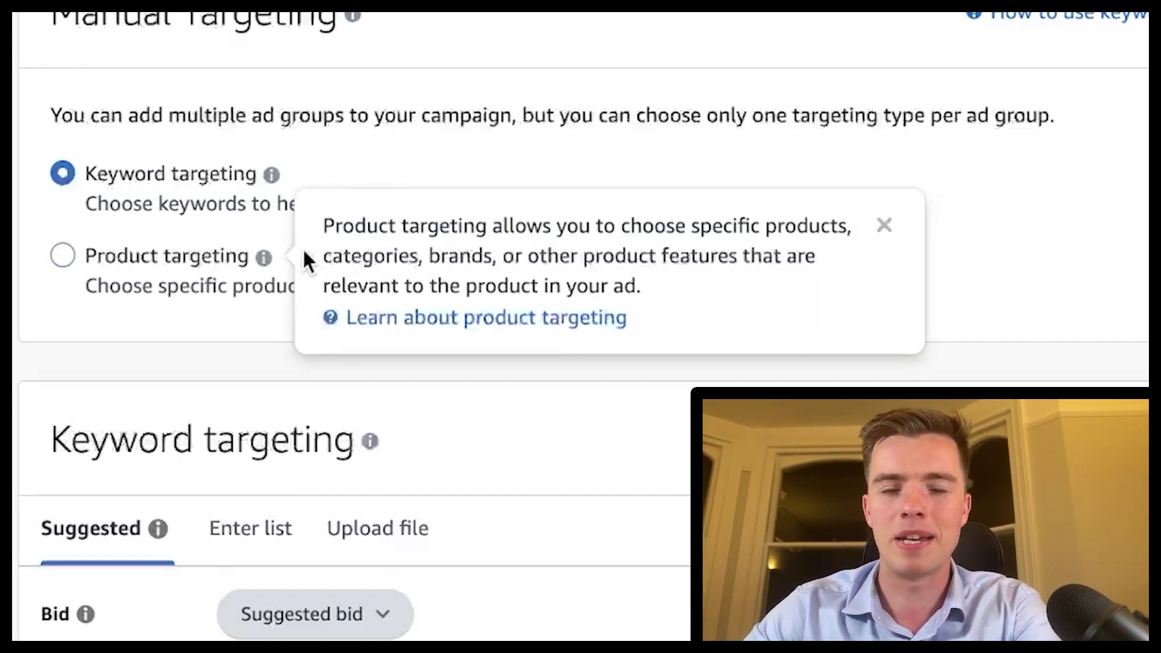
{"action": "left_click", "coordinate": [355, 69]}
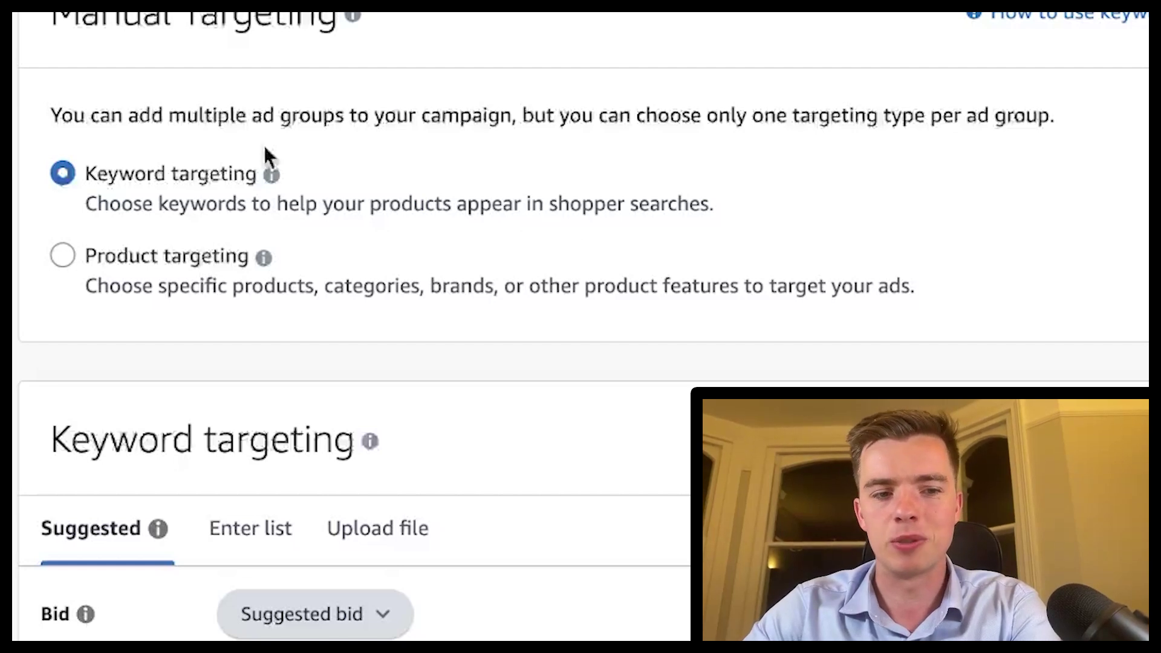
Step: Limit the keyword match types to Broad and Phrase by excluding Exact
{"action": "scroll", "coordinate": [341, 148], "scroll_direction": "down", "scroll_amount": 6}
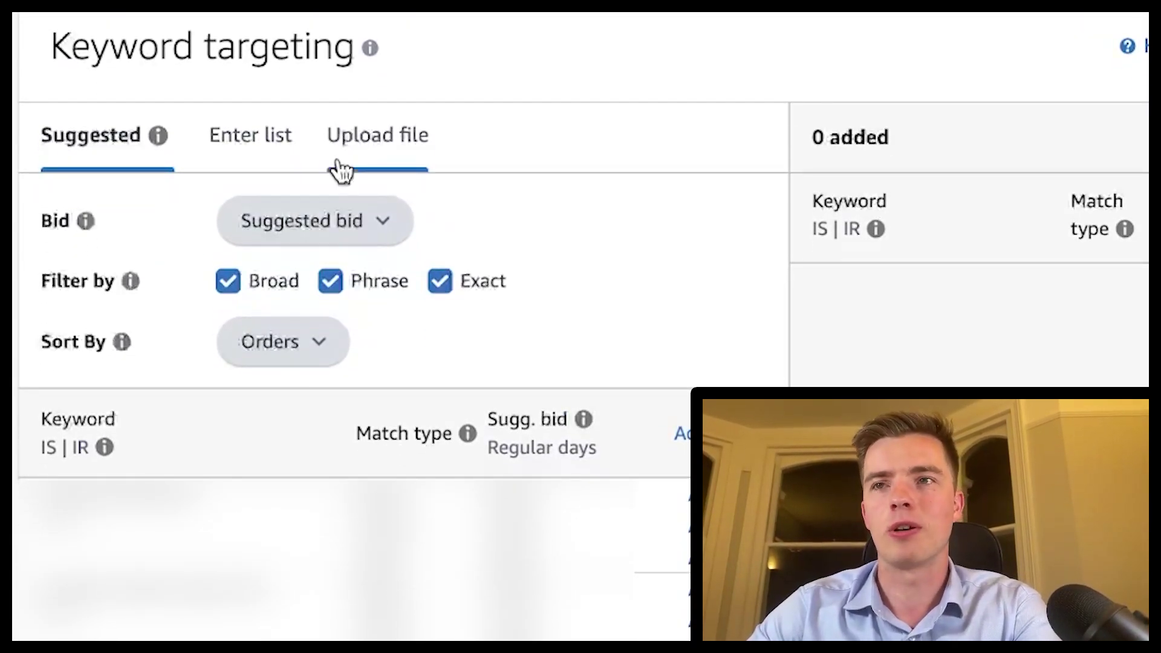
{"action": "left_click", "coordinate": [330, 281]}
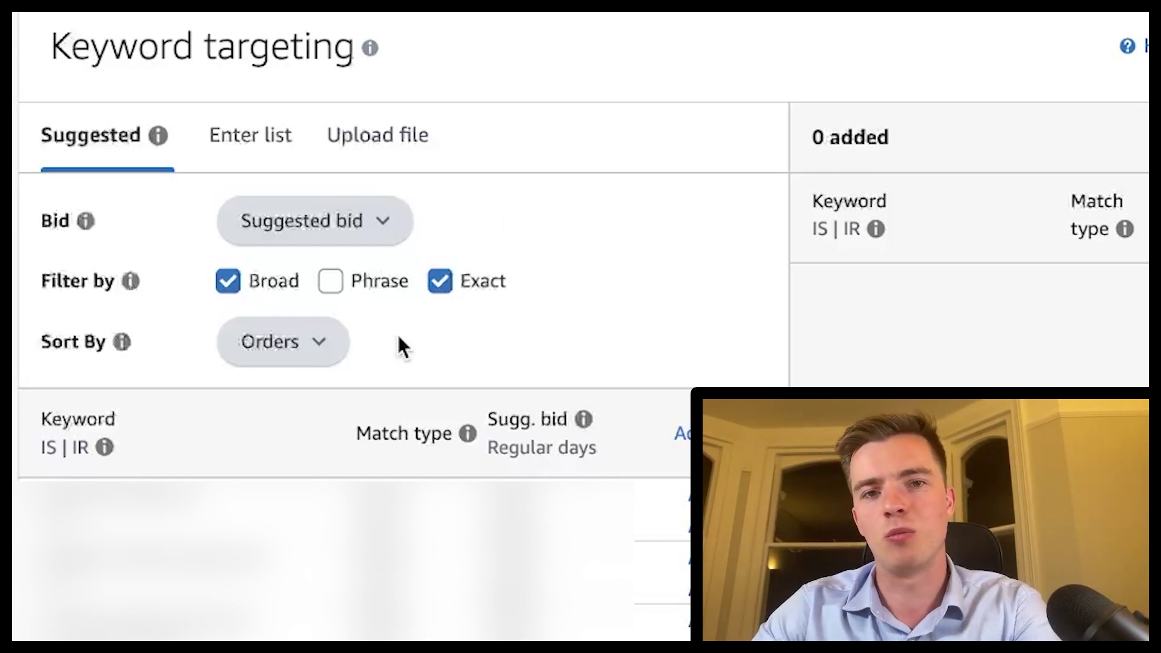
{"action": "left_click", "coordinate": [439, 281]}
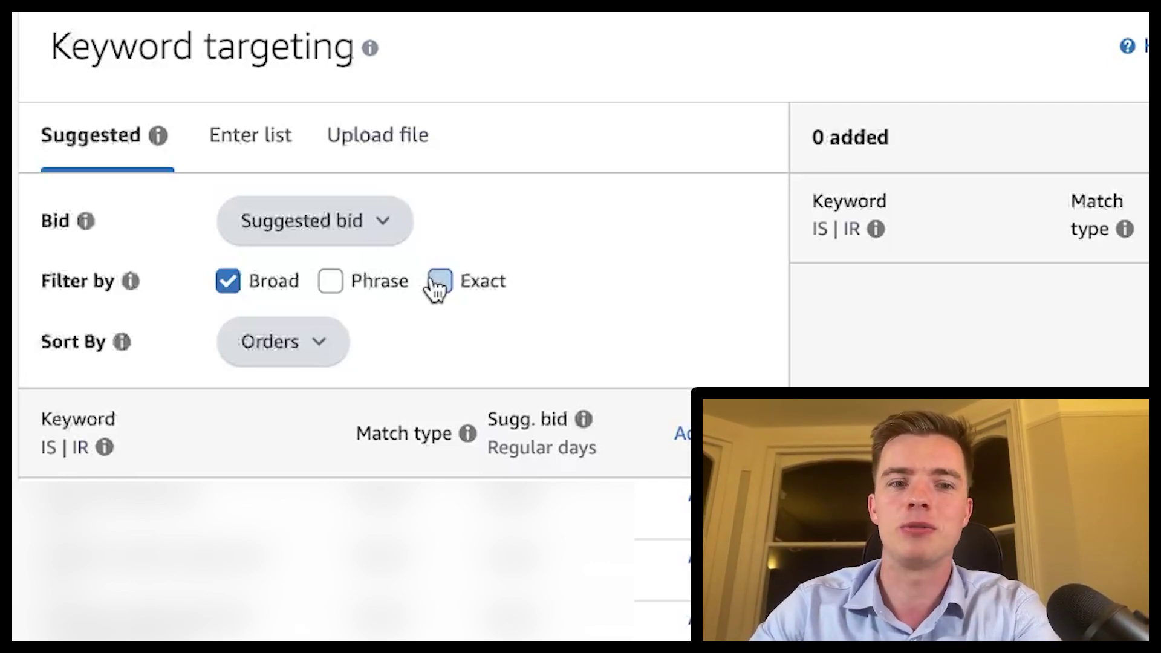
{"action": "left_click", "coordinate": [332, 281]}
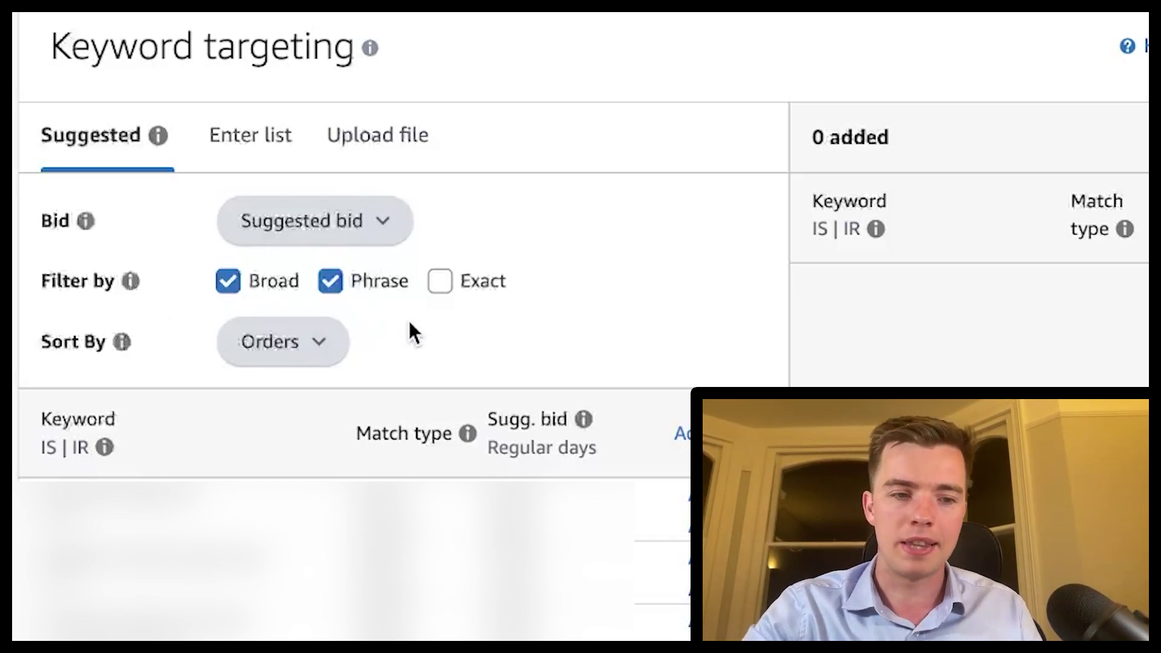
Step: Look through the three ways of adding keywords: suggested, entered list and uploaded file
{"action": "scroll", "coordinate": [544, 333], "scroll_direction": "down", "scroll_amount": 3}
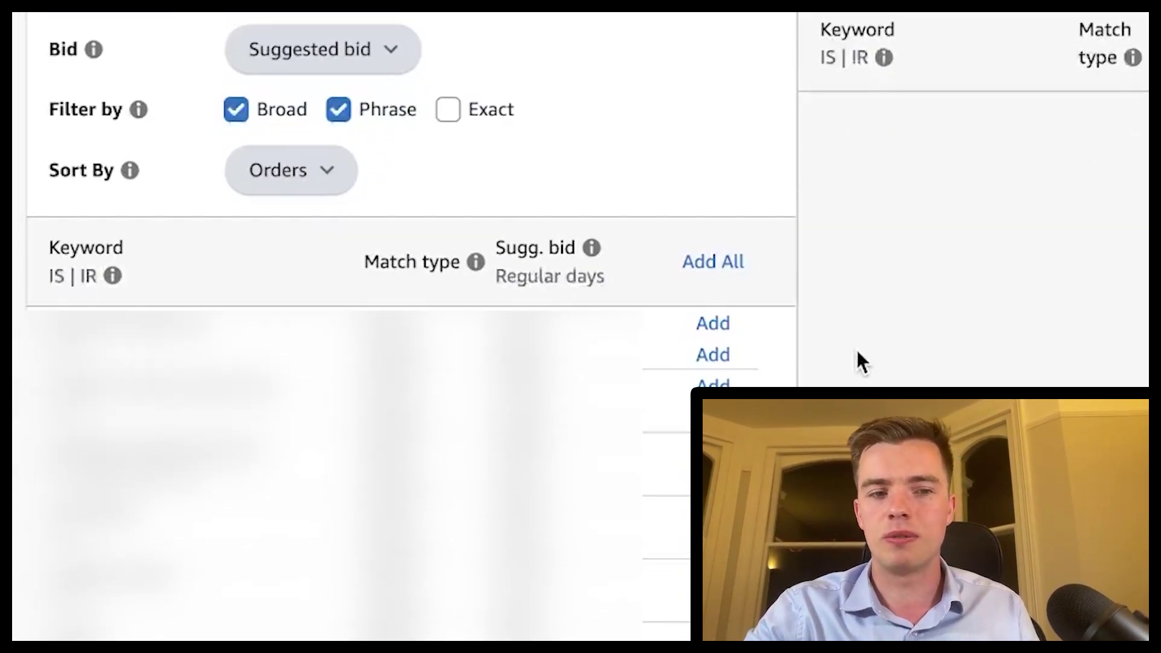
{"action": "left_click", "coordinate": [365, 133]}
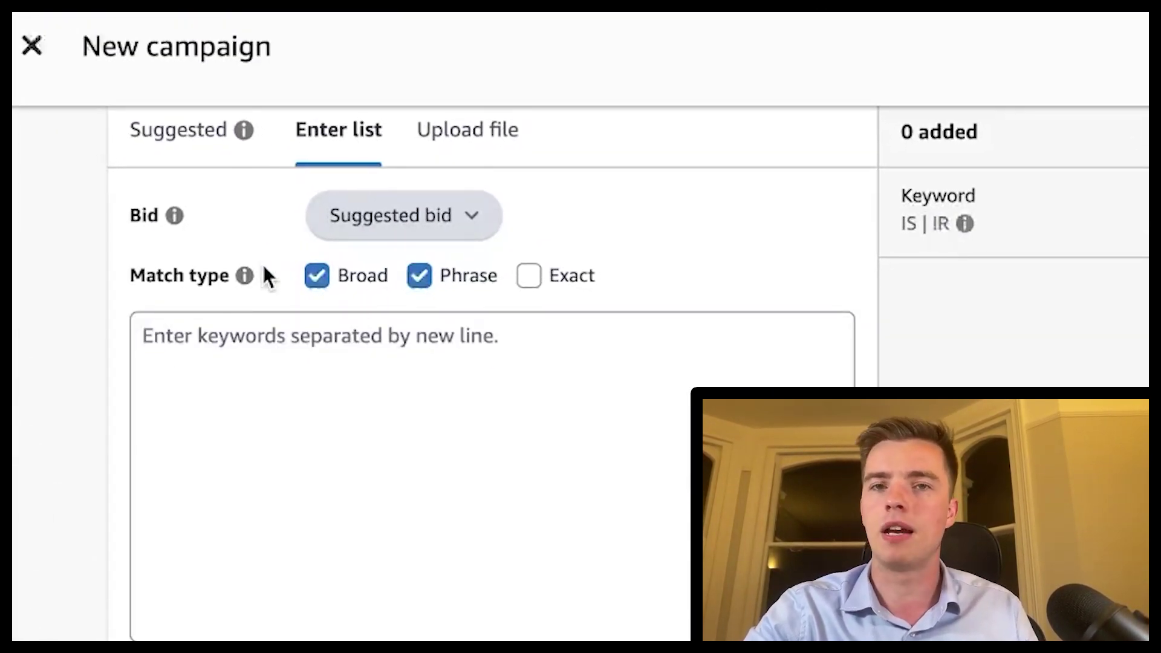
{"action": "left_click", "coordinate": [172, 134]}
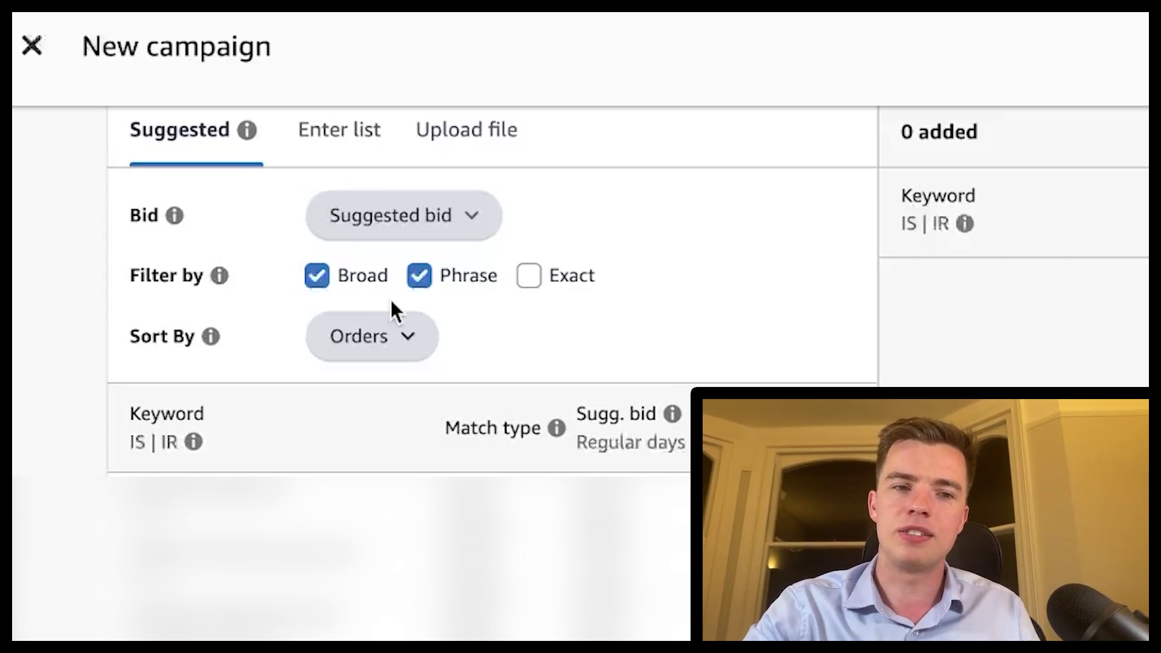
{"action": "left_click", "coordinate": [355, 149]}
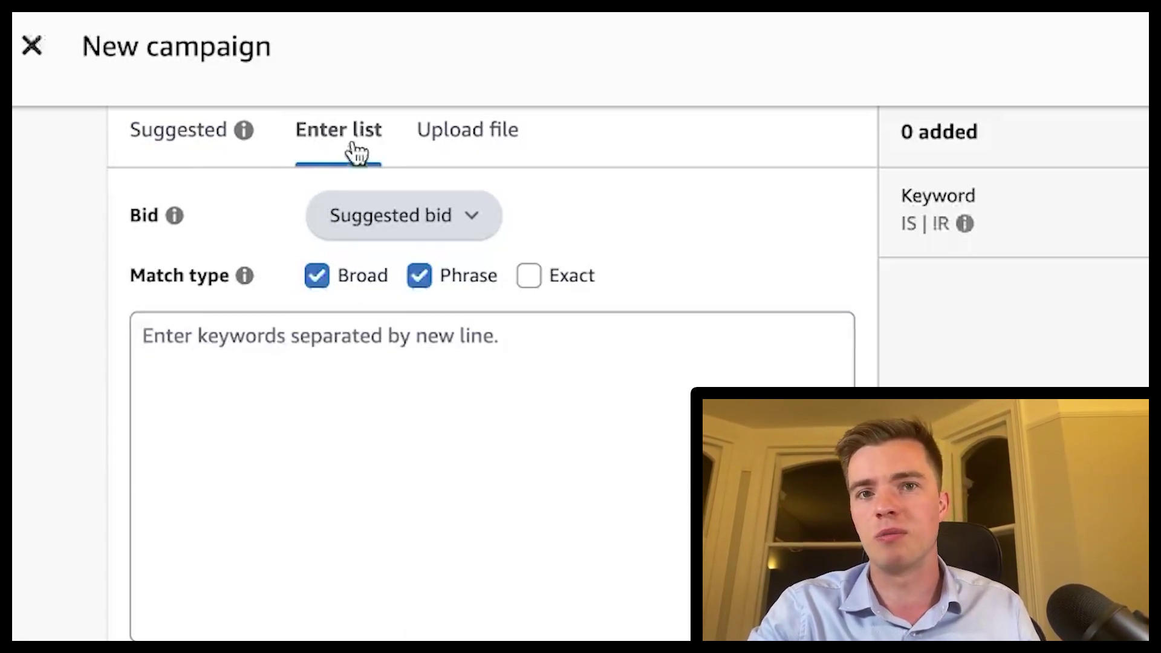
{"action": "left_click", "coordinate": [488, 141]}
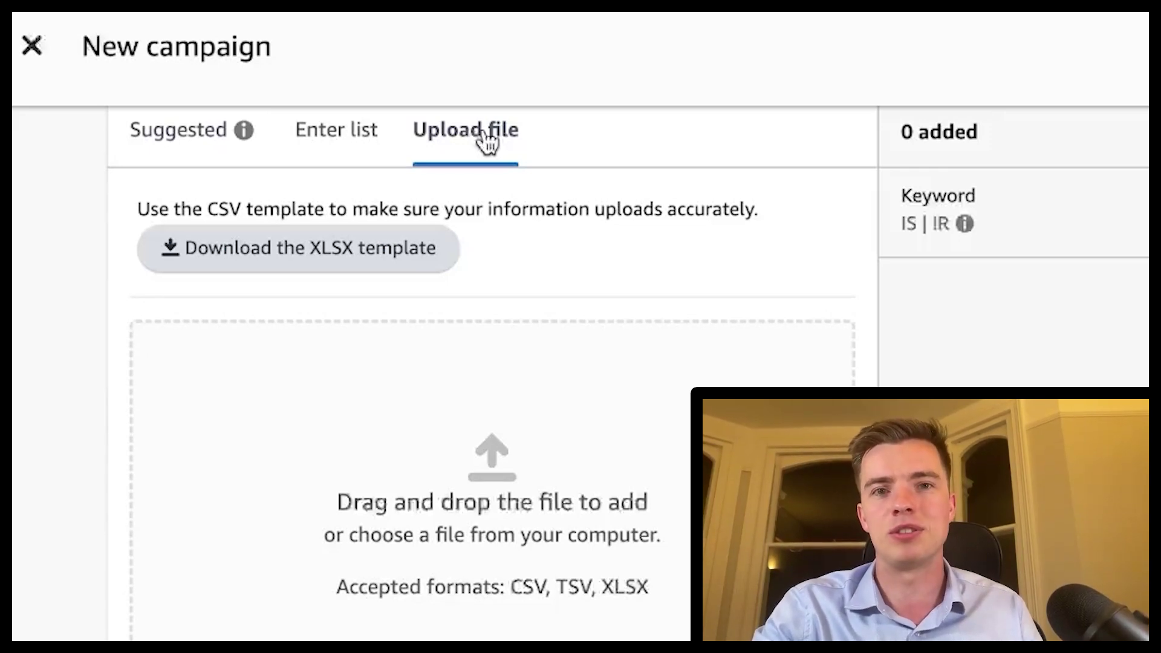
Step: Enter "logistic speakers" in the keyword list, add it as Broad and Phrase, and remove the Broad entry
{"action": "left_click", "coordinate": [324, 135]}
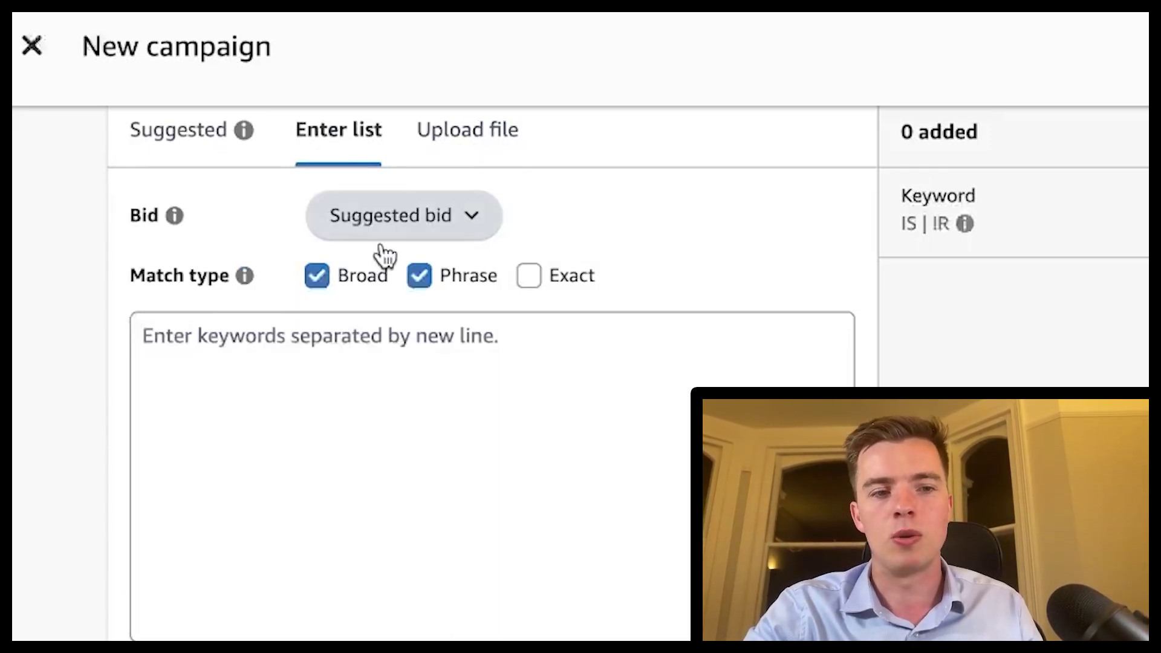
{"action": "left_click", "coordinate": [383, 354]}
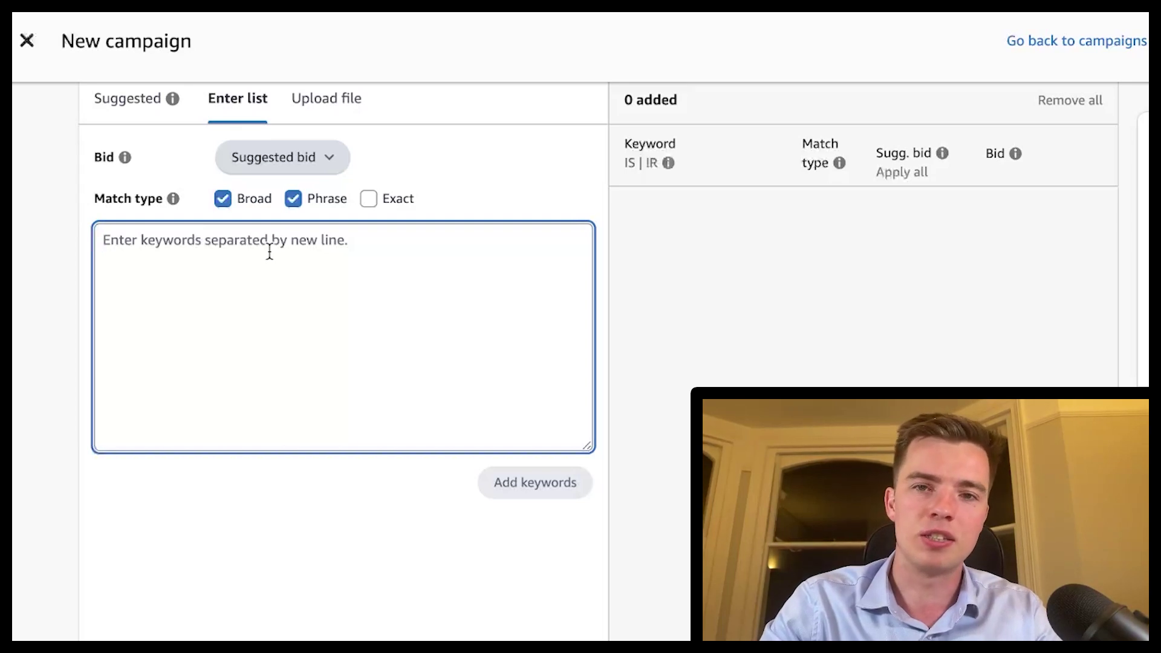
{"action": "type", "text": "logitic "}
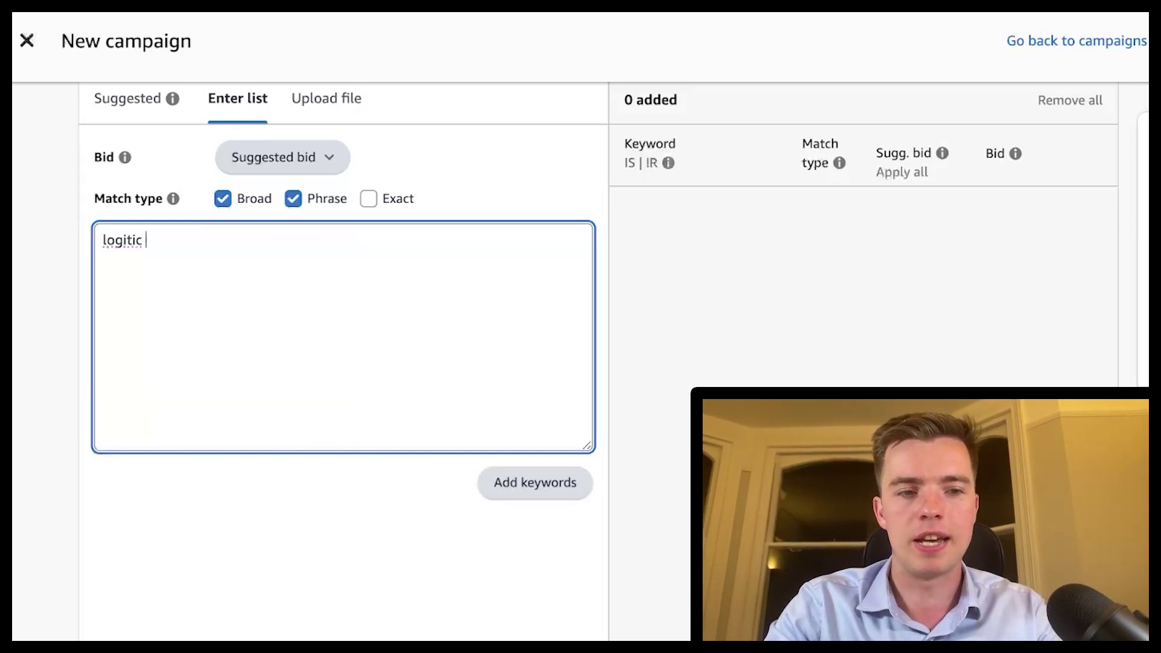
{"action": "type", "text": "speakers"}
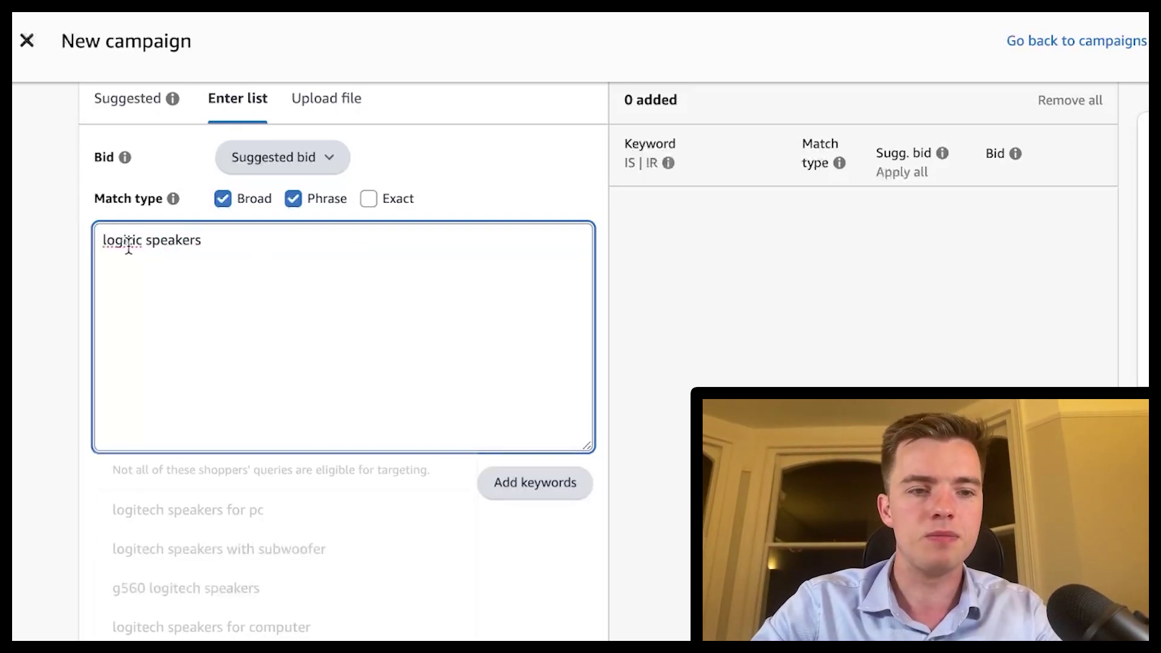
{"action": "right_click", "coordinate": [129, 245]}
{"action": "left_click", "coordinate": [158, 254]}
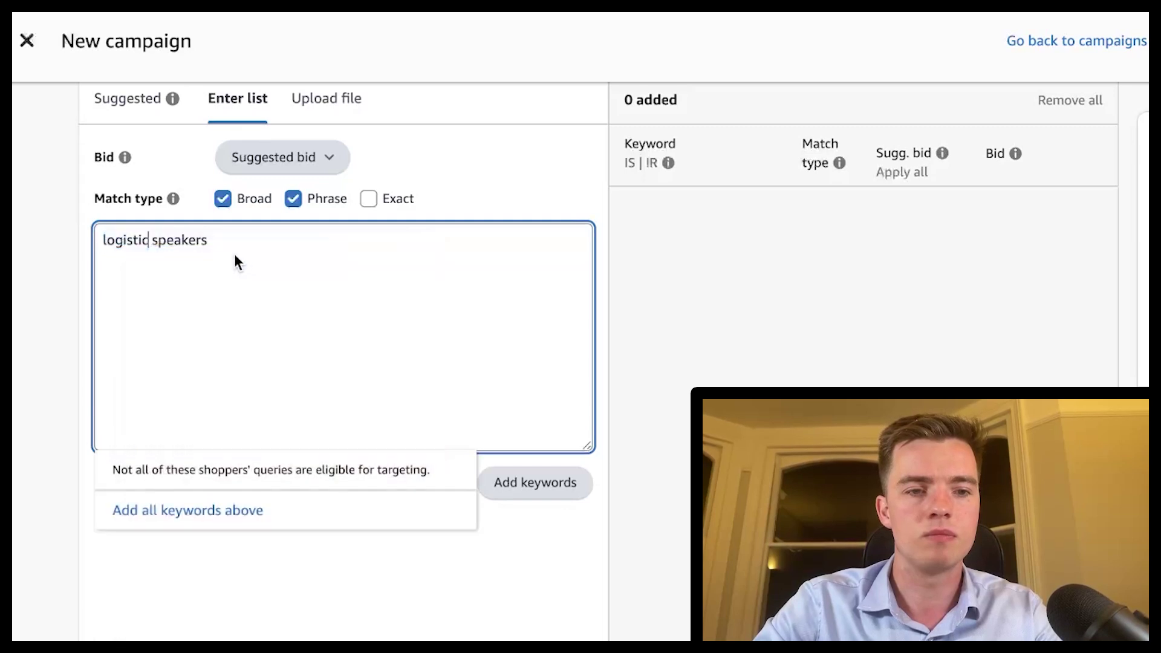
{"action": "left_click", "coordinate": [529, 485]}
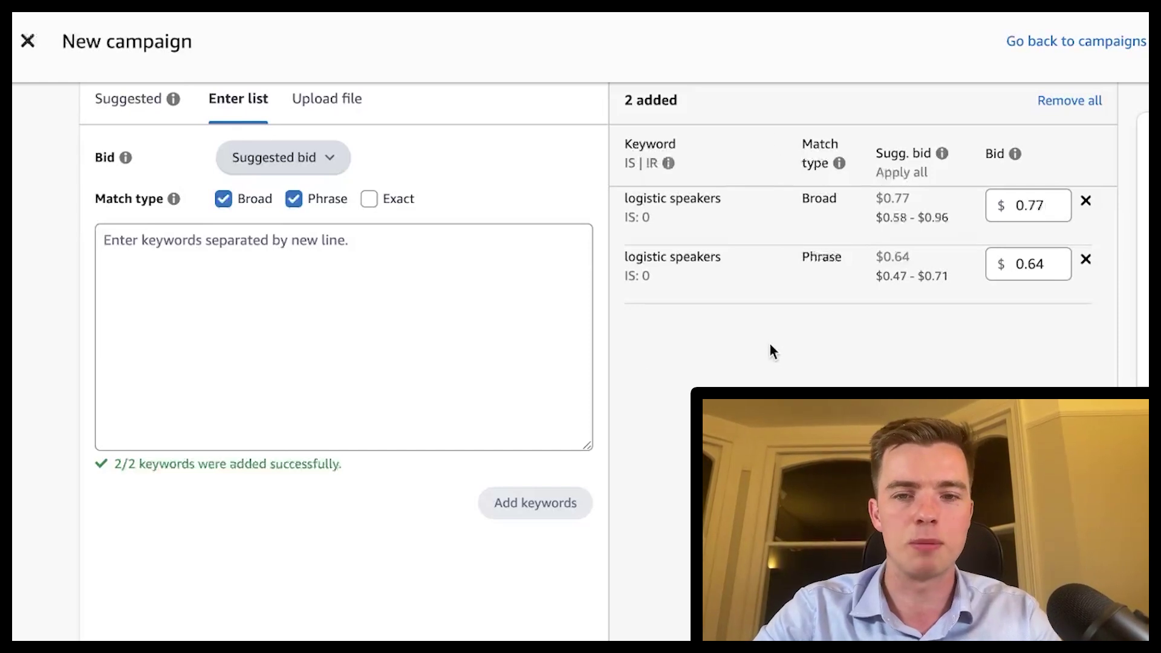
{"action": "left_click", "coordinate": [1088, 202]}
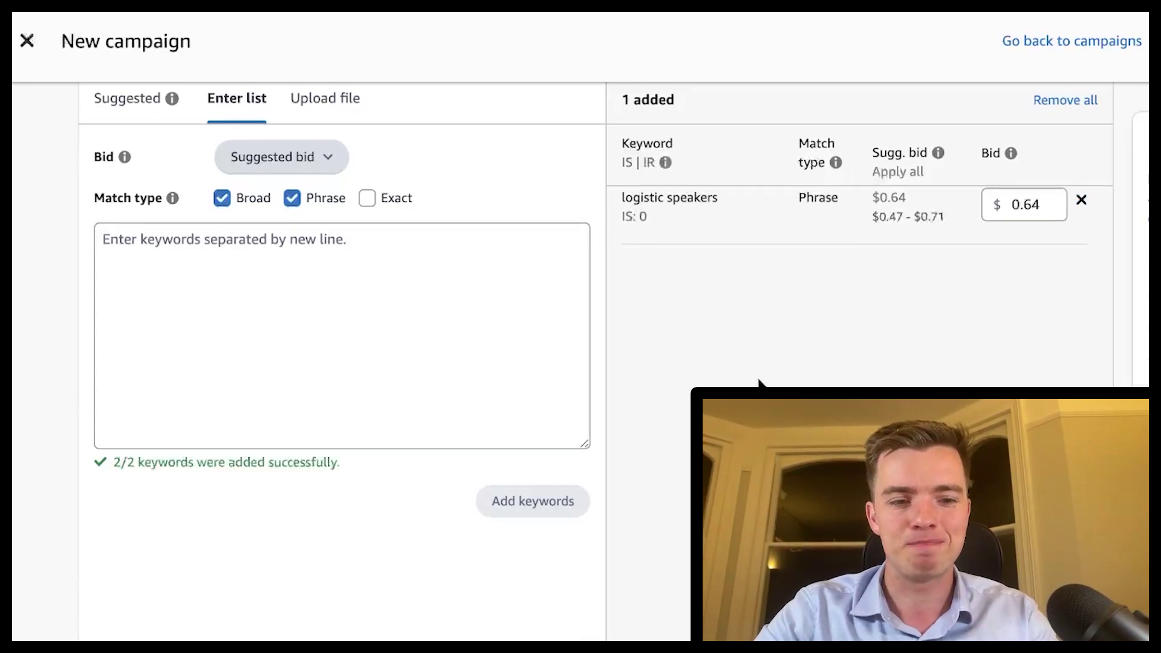
Step: Expand negative keyword targeting and compare the Negative phrase and Negative exact match types, leaving Negative exact selected
{"action": "scroll", "coordinate": [668, 340], "scroll_direction": "down", "scroll_amount": 5}
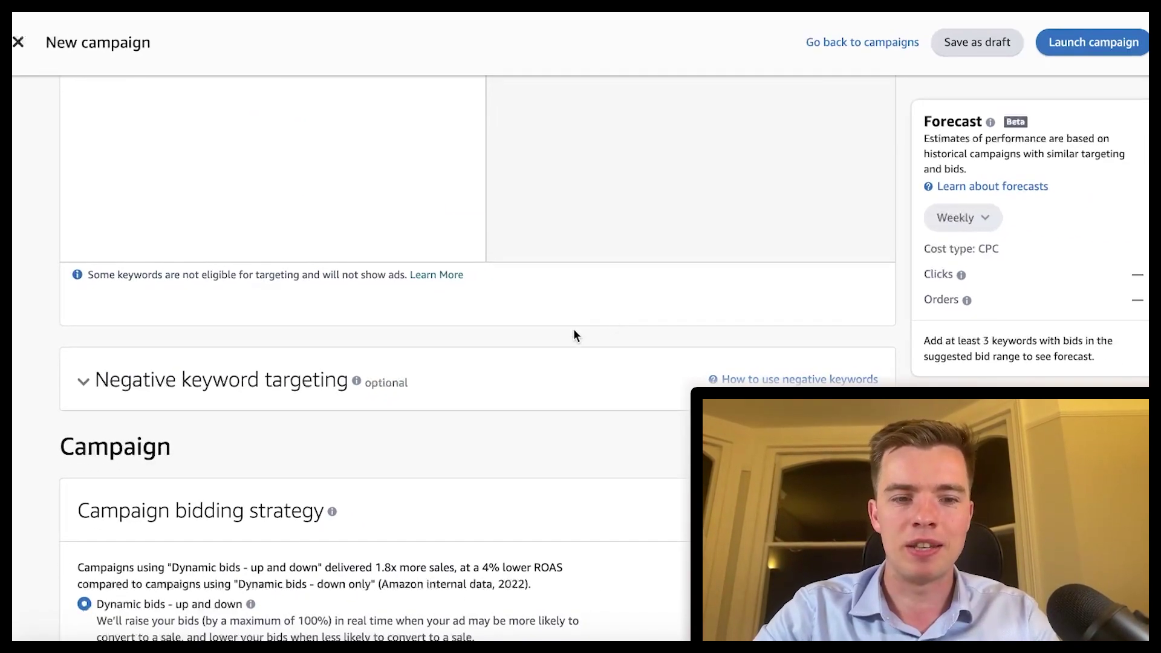
{"action": "left_click", "coordinate": [419, 405]}
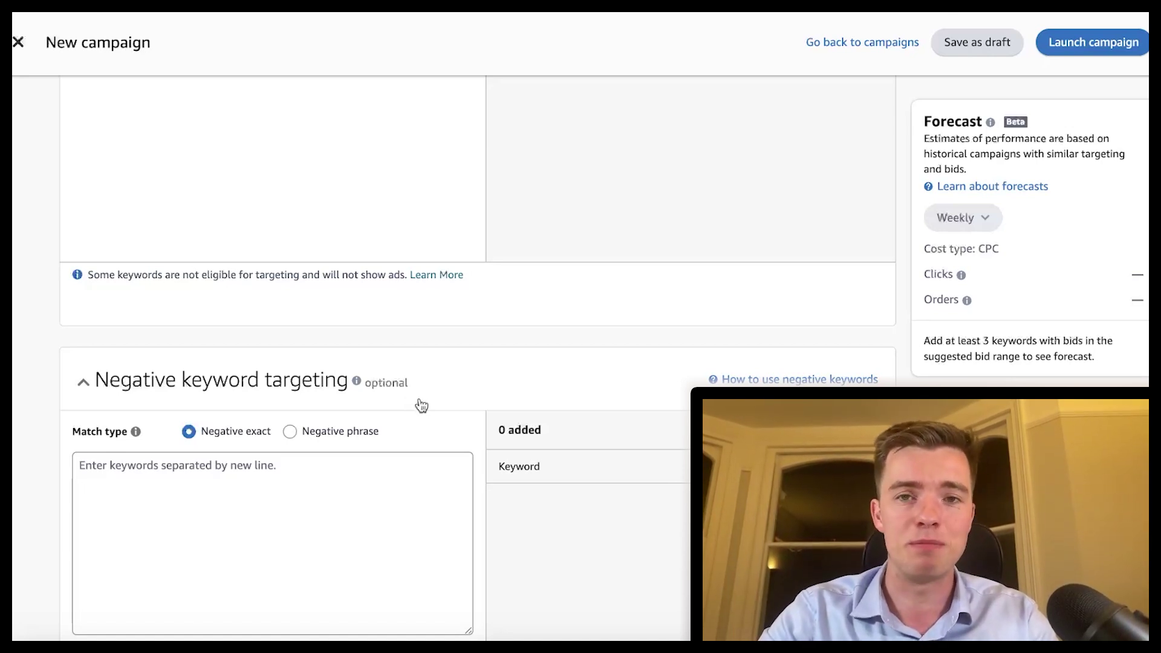
{"action": "scroll", "coordinate": [421, 405], "scroll_direction": "down", "scroll_amount": 3}
{"action": "left_click", "coordinate": [319, 364]}
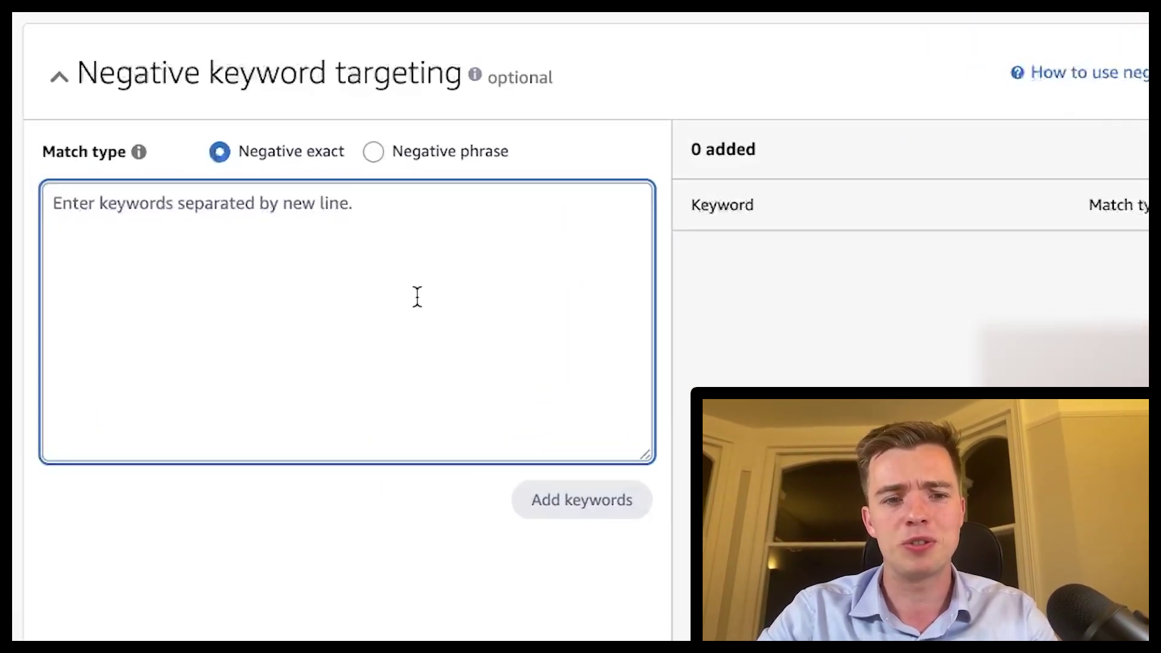
{"action": "left_click", "coordinate": [385, 159]}
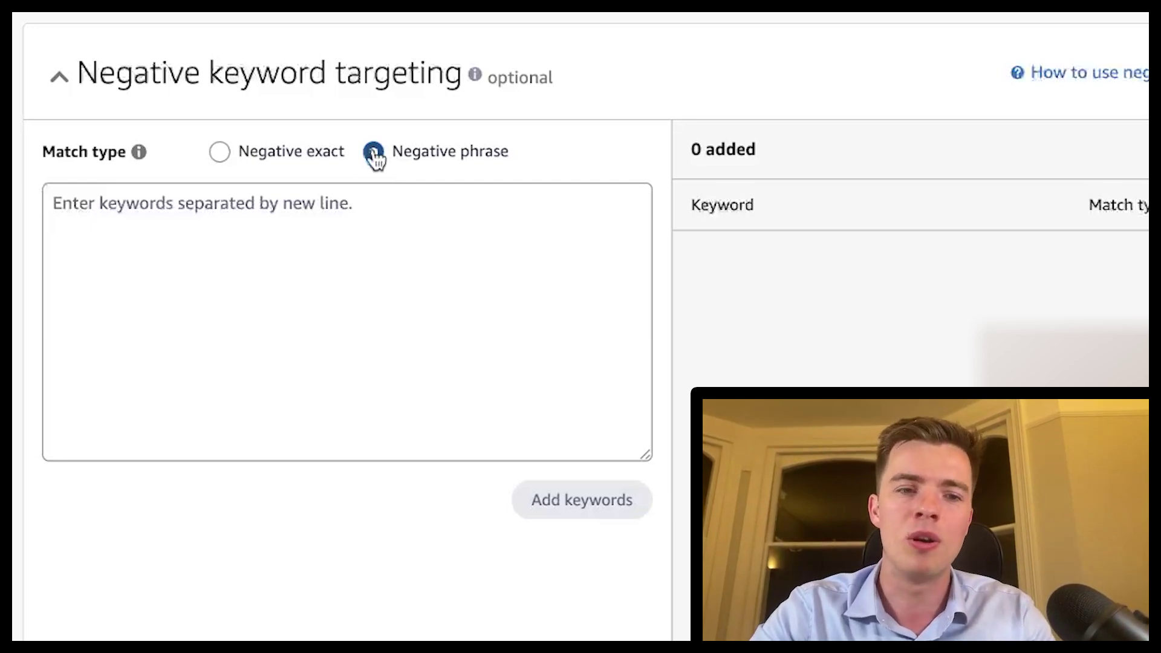
{"action": "left_click", "coordinate": [307, 162]}
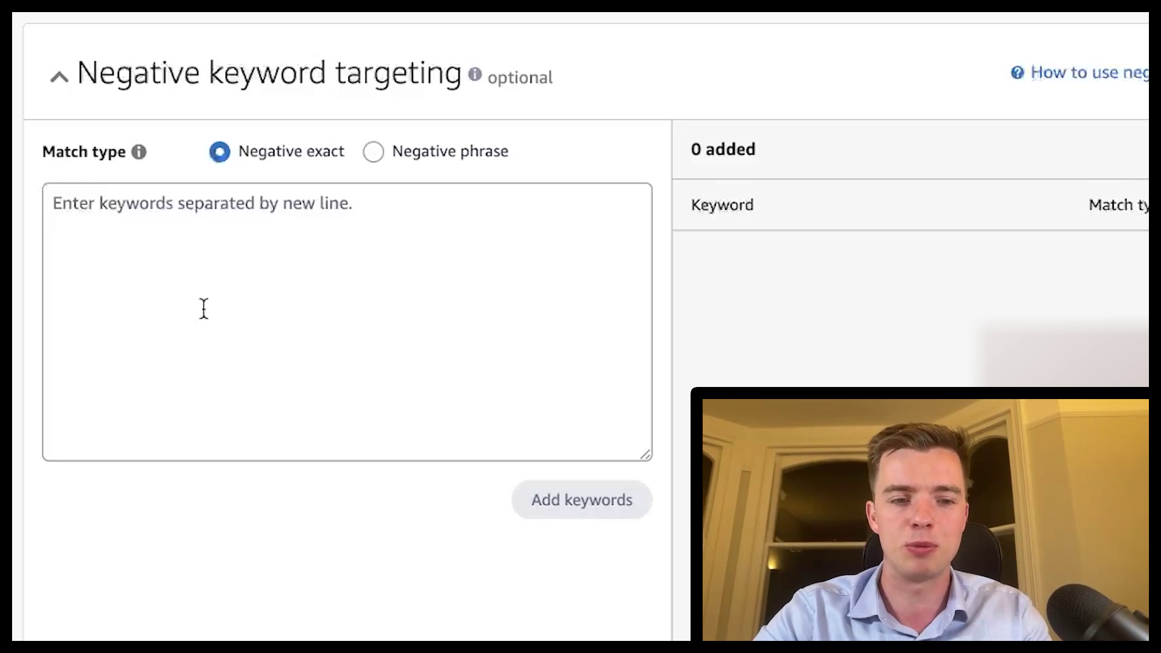
Step: Set the campaign bidding strategy to Fixed bids
{"action": "scroll", "coordinate": [202, 307], "scroll_direction": "down", "scroll_amount": 15}
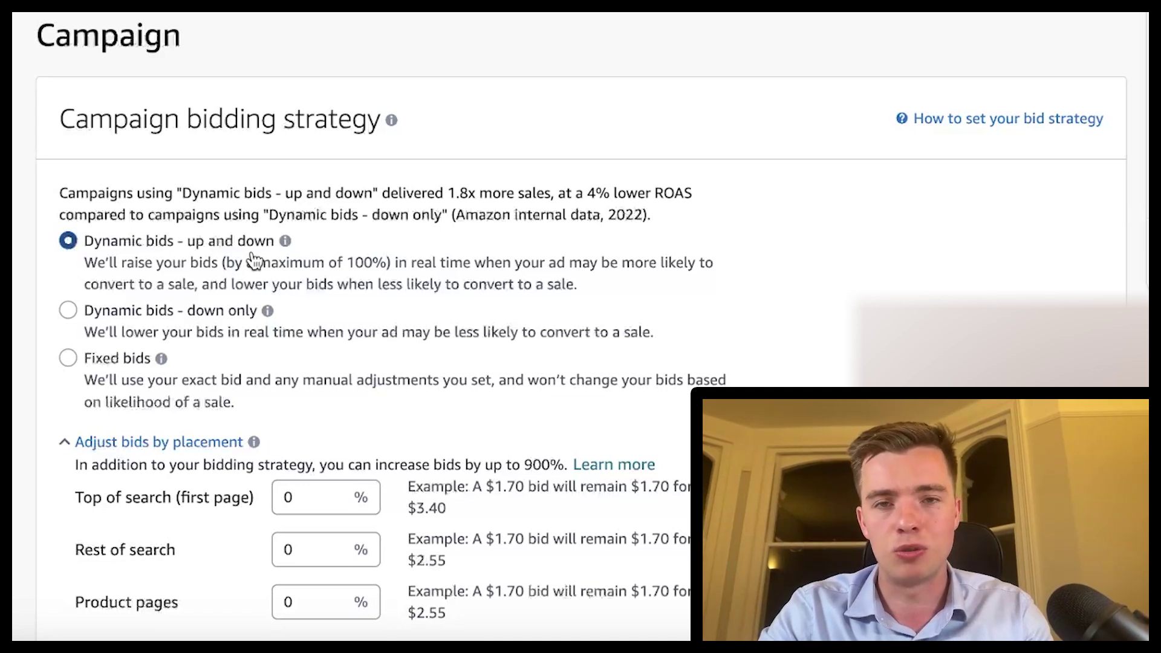
{"action": "left_click", "coordinate": [124, 366]}
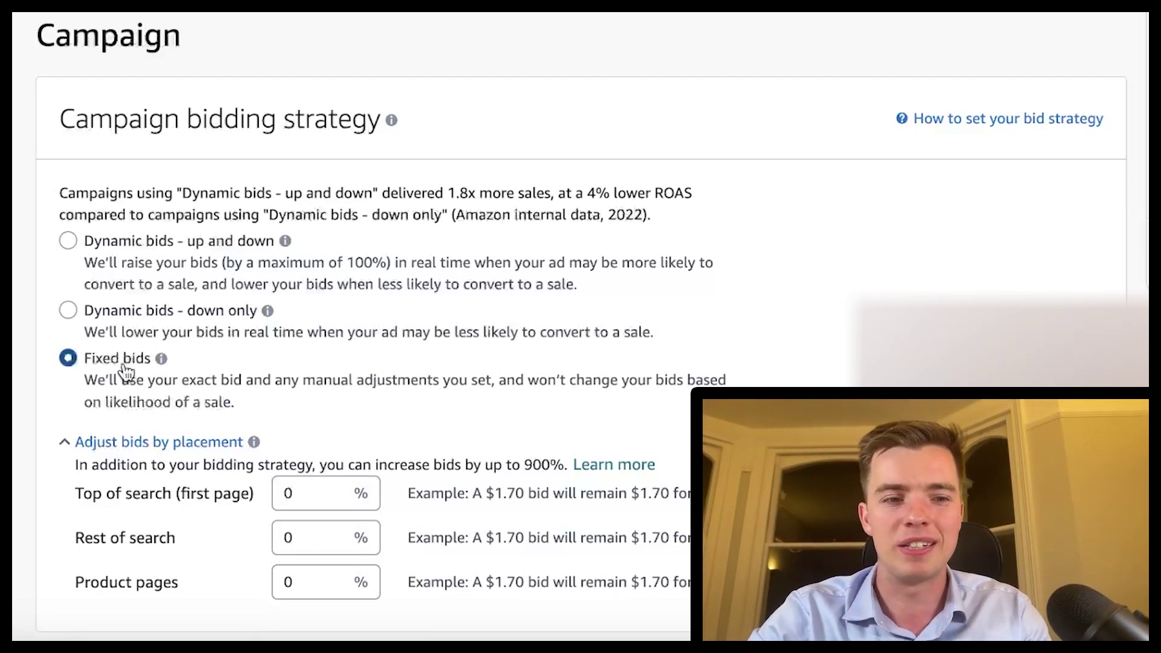
Step: Set the campaign bidding strategy to Dynamic bids - down only and review the suggested bid for the "logistic speakers" keyword
{"action": "left_click", "coordinate": [104, 313]}
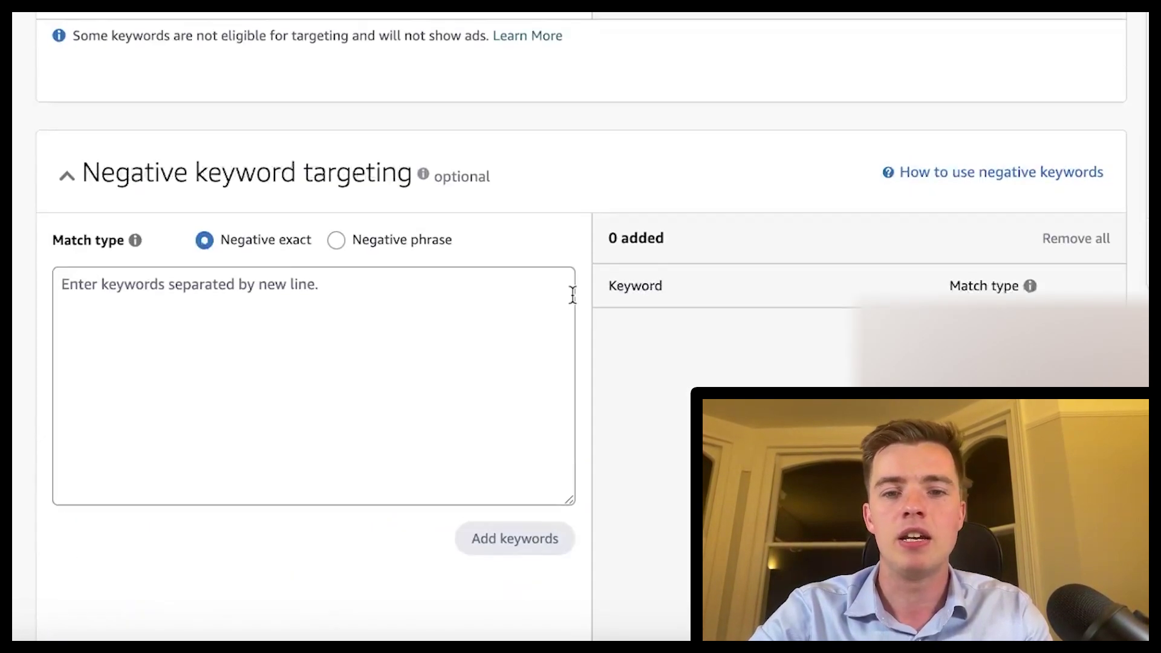
{"action": "scroll", "coordinate": [572, 295], "scroll_direction": "up", "scroll_amount": 10}
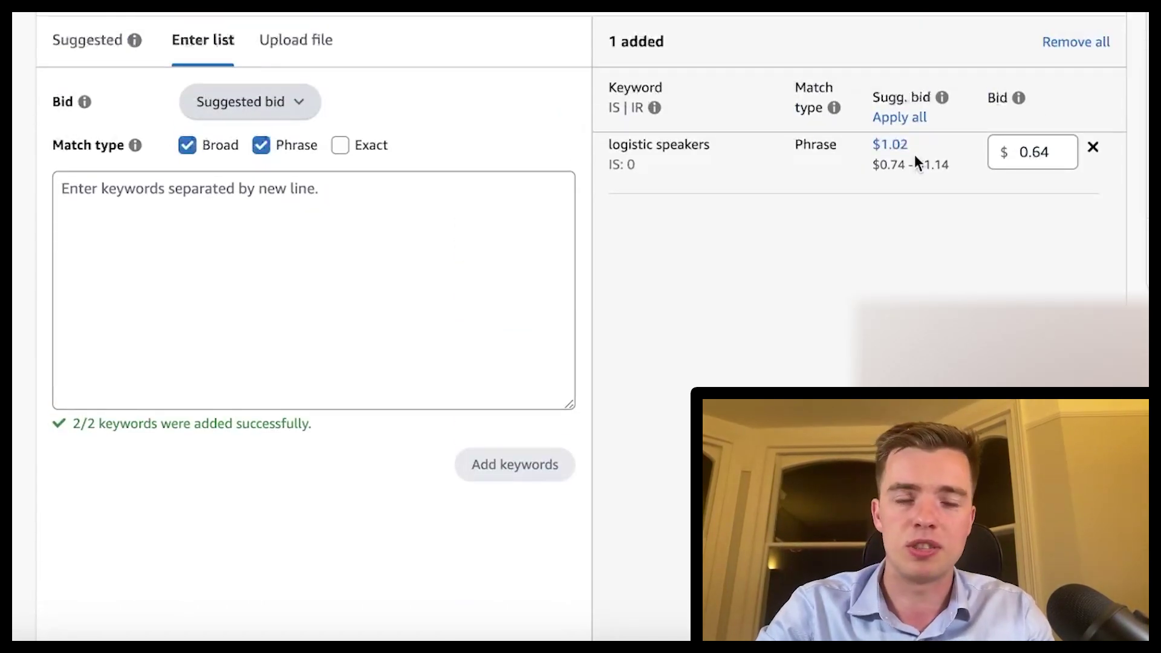
{"action": "scroll", "coordinate": [914, 155], "scroll_direction": "down", "scroll_amount": 10}
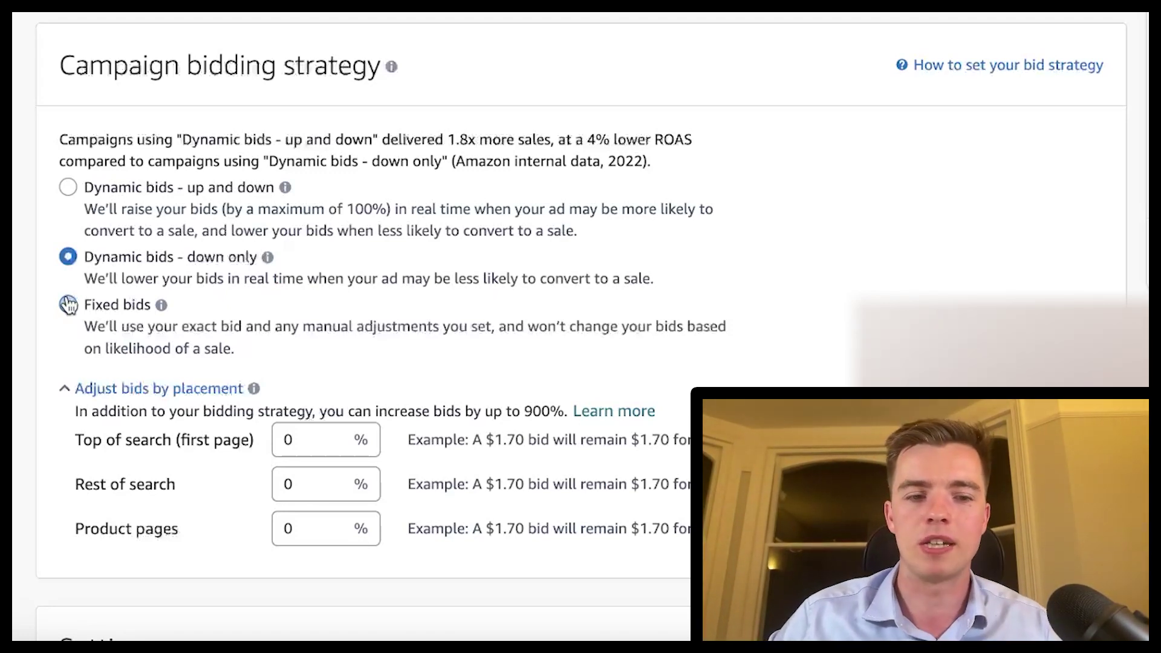
{"action": "scroll", "coordinate": [70, 305], "scroll_direction": "down", "scroll_amount": 2}
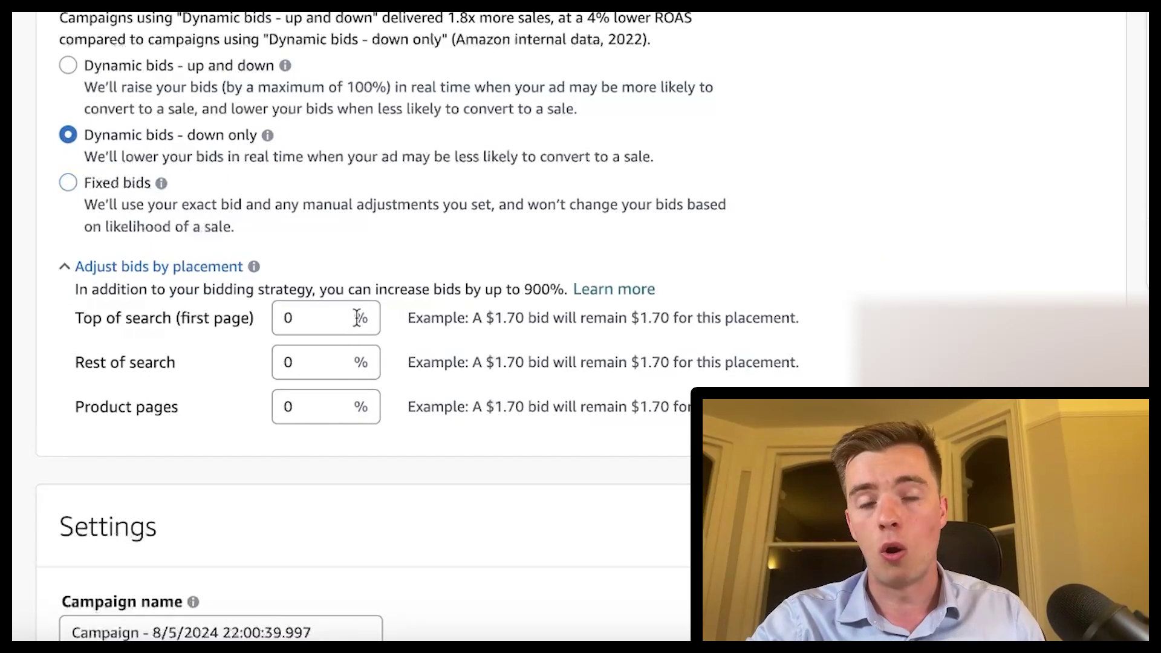
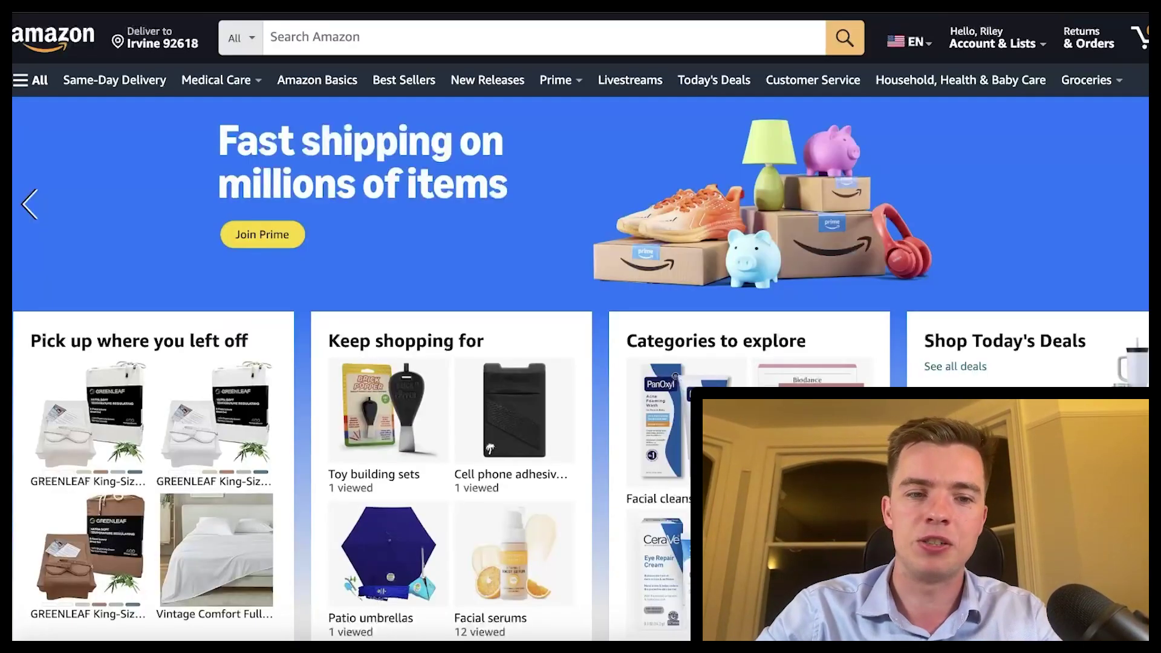
Step: Switch to the Amazon store and search for "logitech speakers" using the suggested search term
{"action": "left_click", "coordinate": [375, 38]}
{"action": "type", "text": "logti"}
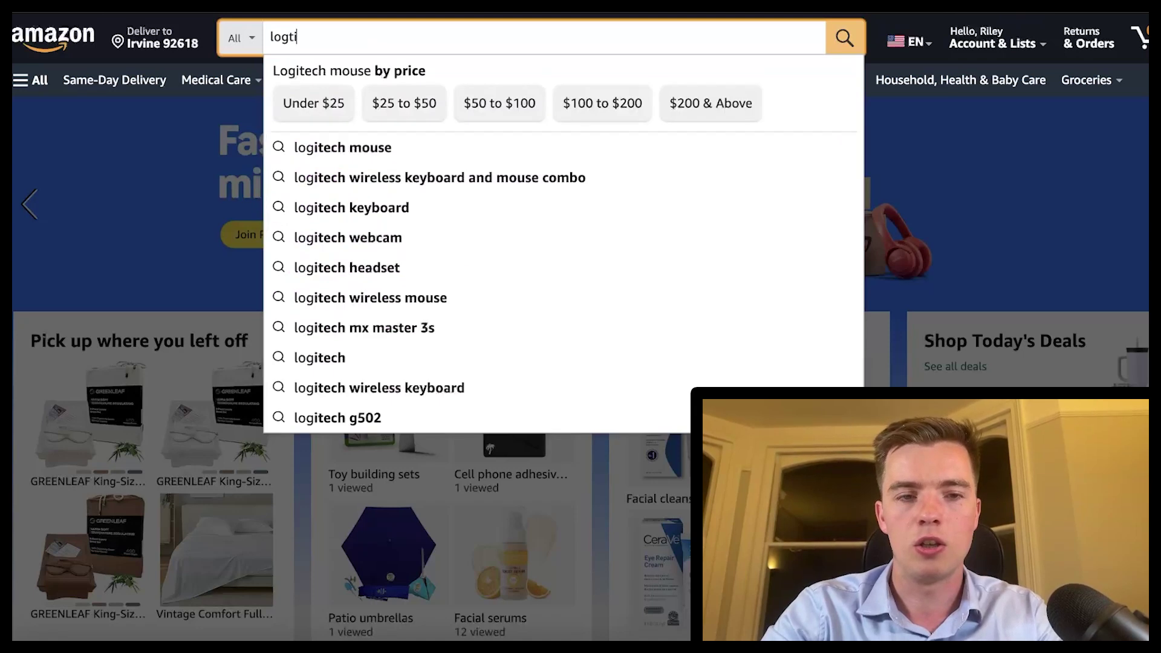
{"action": "type", "text": "c speakers"}
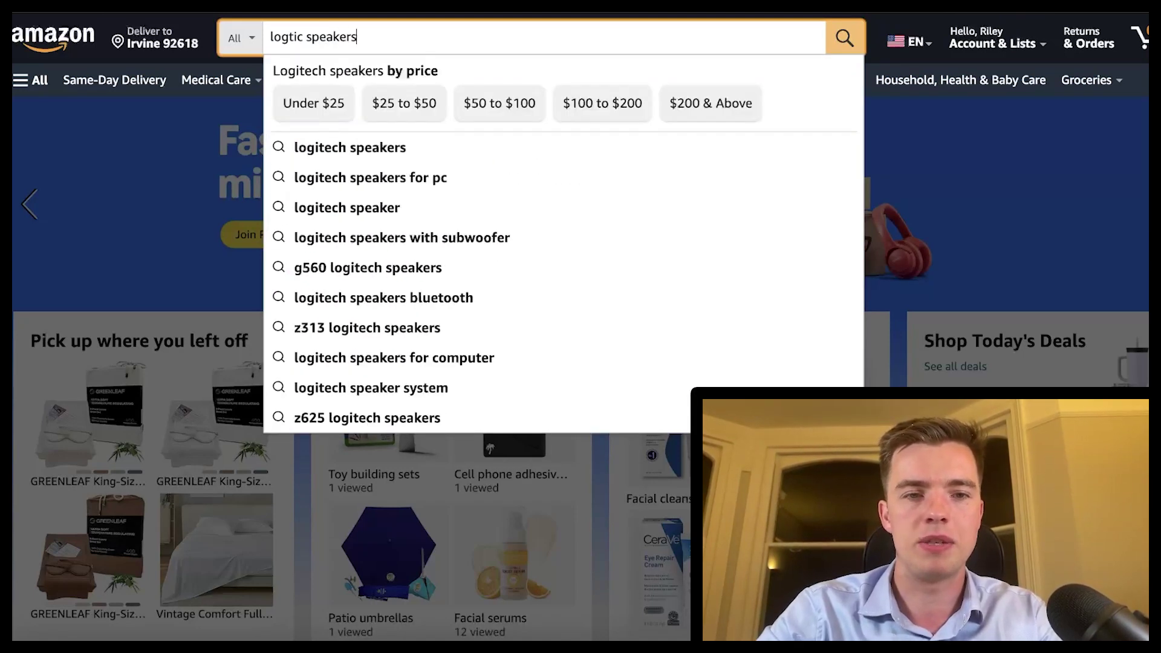
{"action": "left_click", "coordinate": [347, 148]}
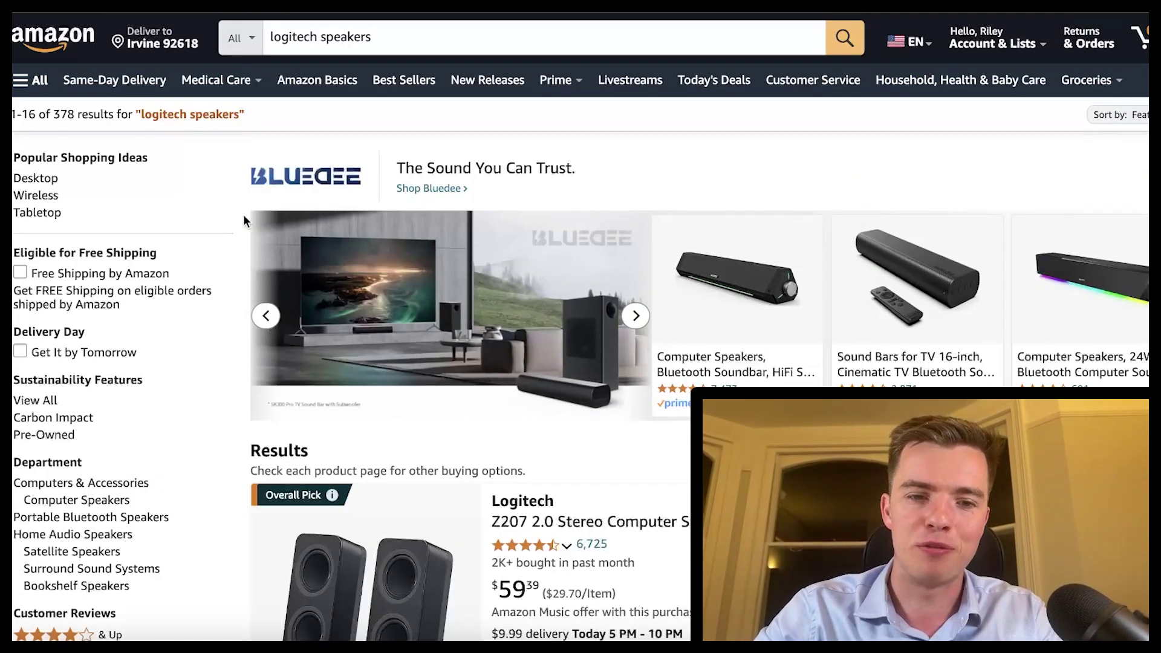
Step: Examine the ad placements throughout the search results and on the product page of the sponsored VTech conference speakerphone
{"action": "scroll", "coordinate": [244, 216], "scroll_direction": "down", "scroll_amount": 2}
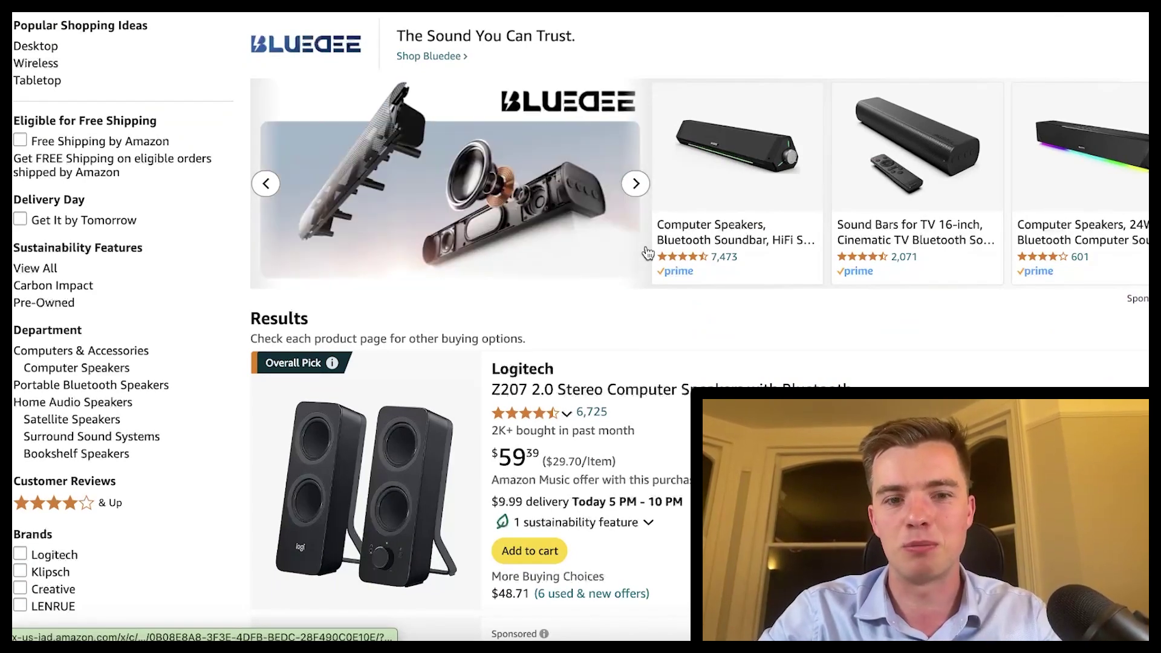
{"action": "scroll", "coordinate": [648, 254], "scroll_direction": "down", "scroll_amount": 4}
{"action": "scroll", "coordinate": [648, 254], "scroll_direction": "down", "scroll_amount": 5}
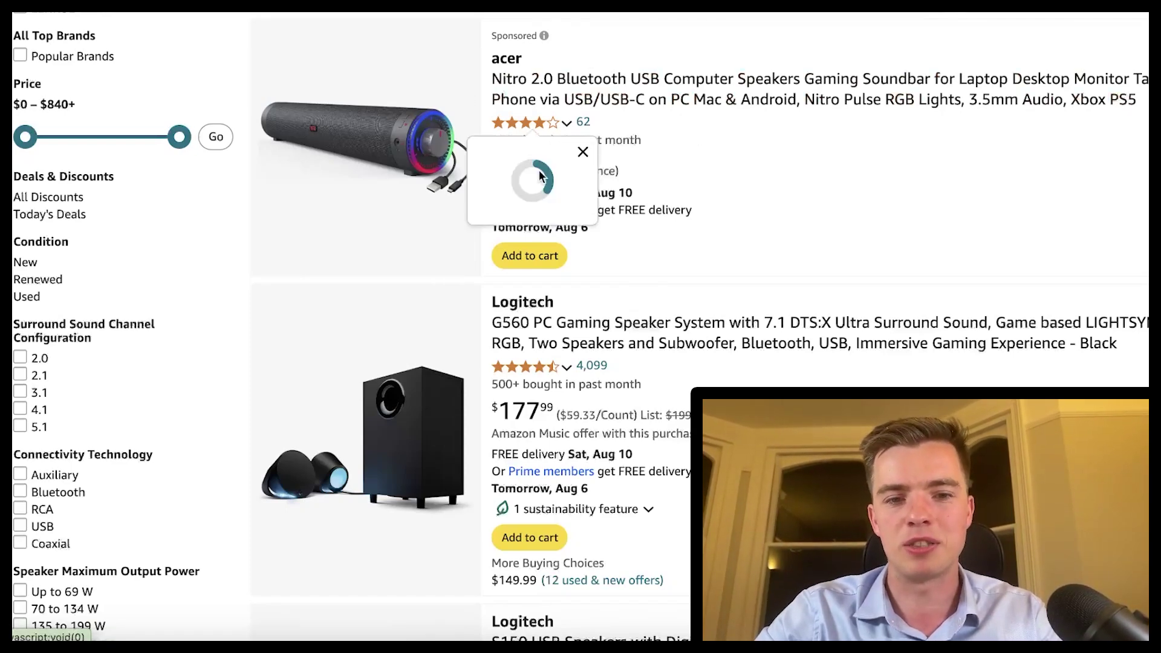
{"action": "scroll", "coordinate": [658, 203], "scroll_direction": "down", "scroll_amount": 15}
{"action": "scroll", "coordinate": [658, 203], "scroll_direction": "down", "scroll_amount": 10}
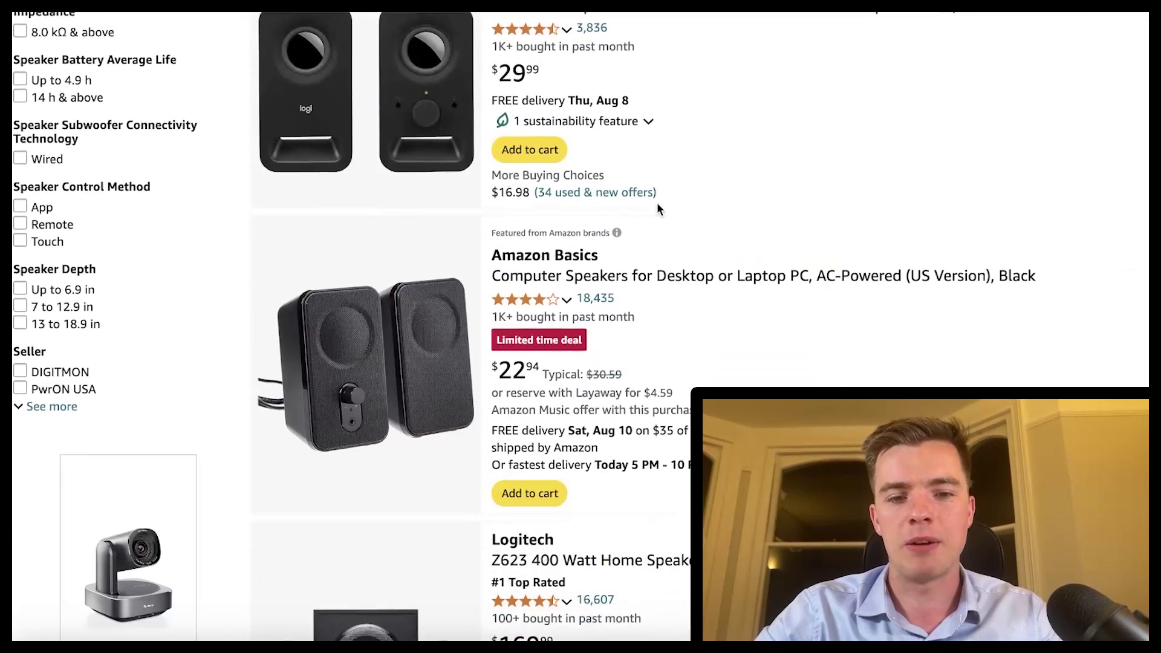
{"action": "scroll", "coordinate": [653, 103], "scroll_direction": "down", "scroll_amount": 10}
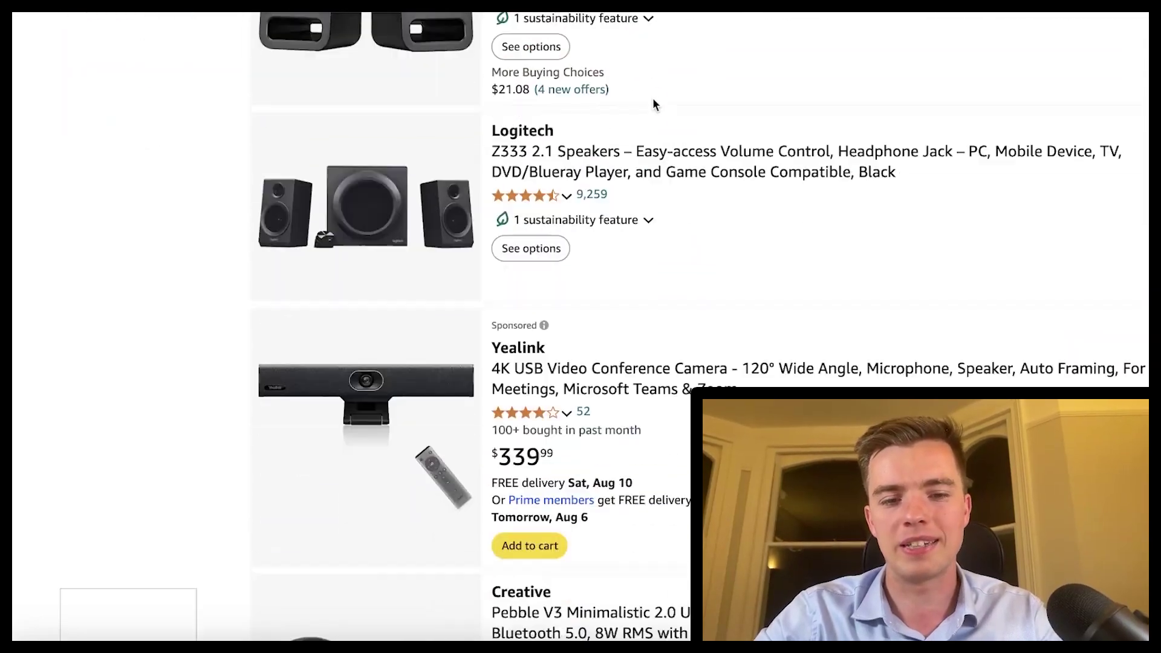
{"action": "scroll", "coordinate": [652, 97], "scroll_direction": "down", "scroll_amount": 20}
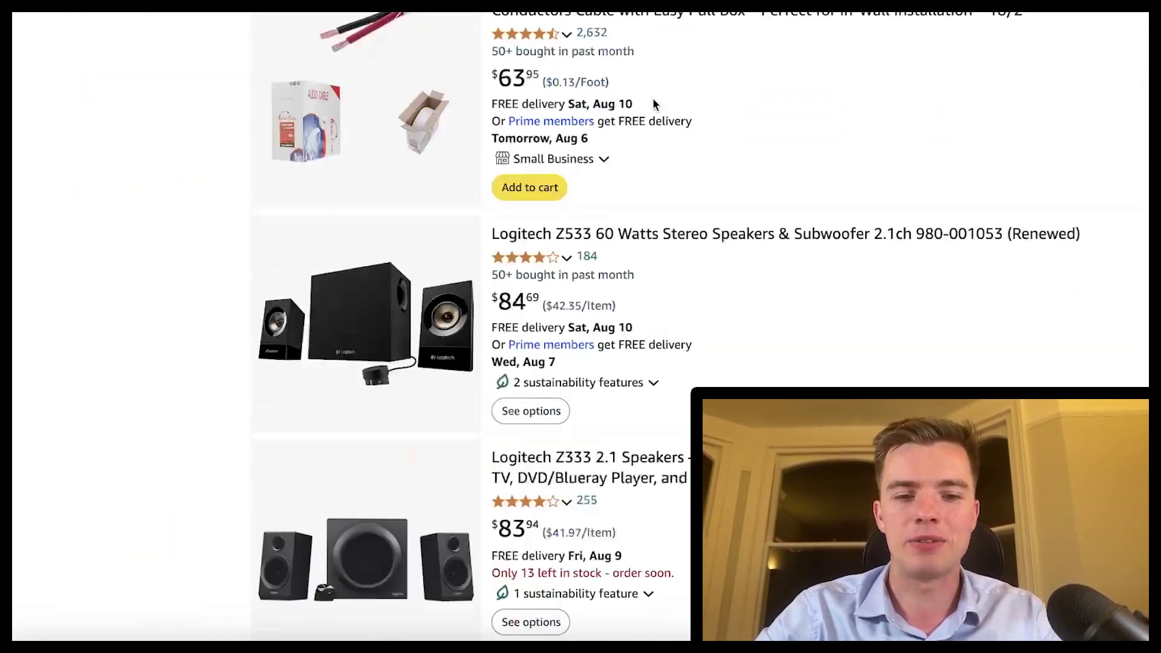
{"action": "scroll", "coordinate": [655, 104], "scroll_direction": "down", "scroll_amount": 9}
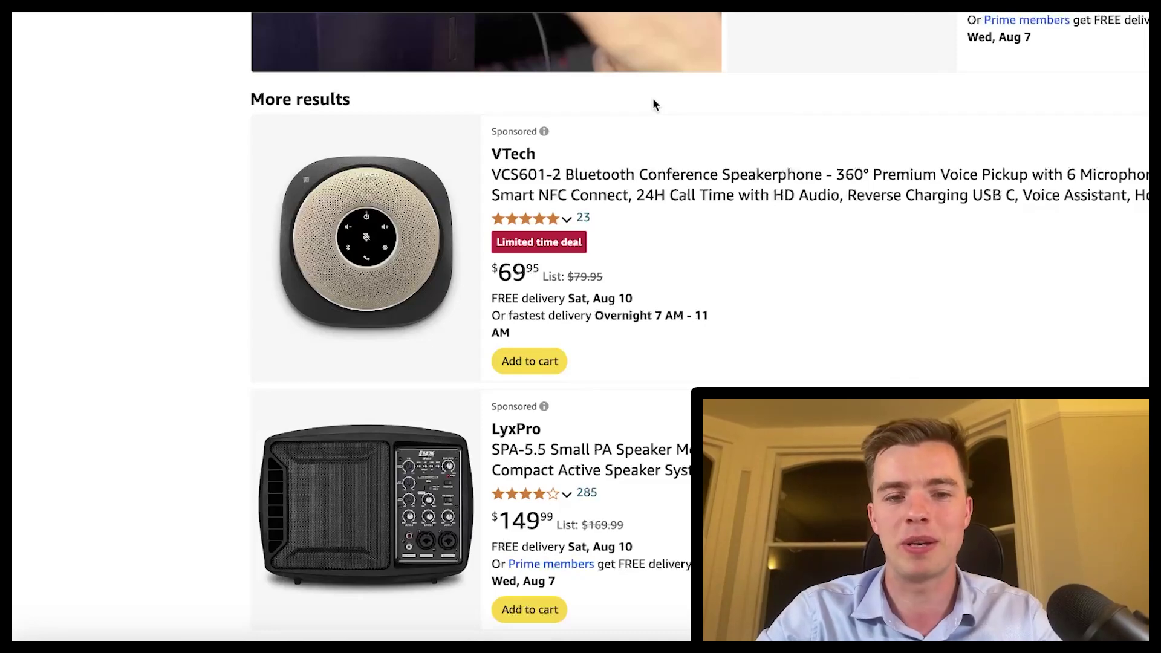
{"action": "left_click", "coordinate": [573, 198]}
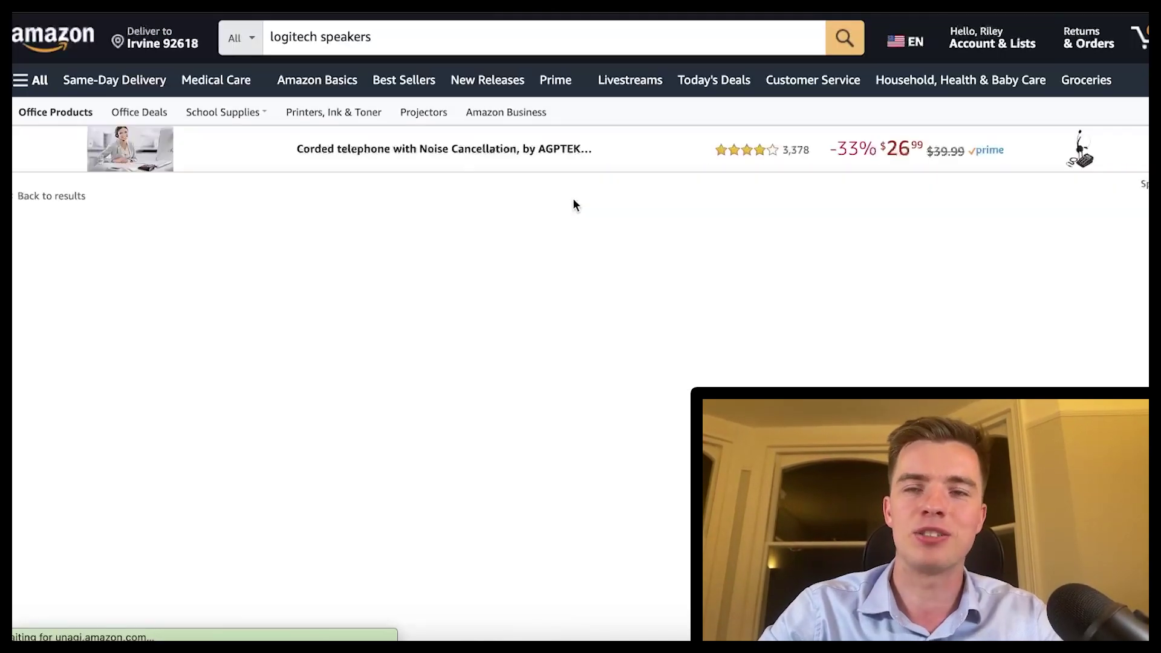
{"action": "scroll", "coordinate": [574, 199], "scroll_direction": "down", "scroll_amount": 15}
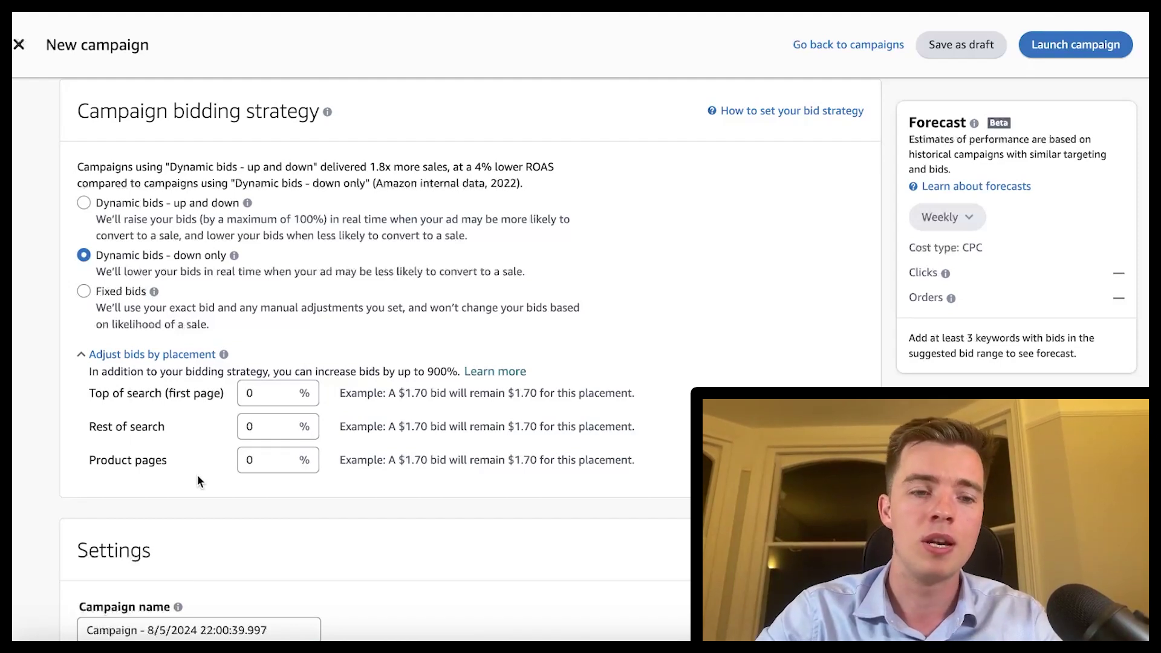
Step: In the new campaign, set the Top of search (first page) placement bid adjustment to 20%
{"action": "left_click", "coordinate": [264, 401]}
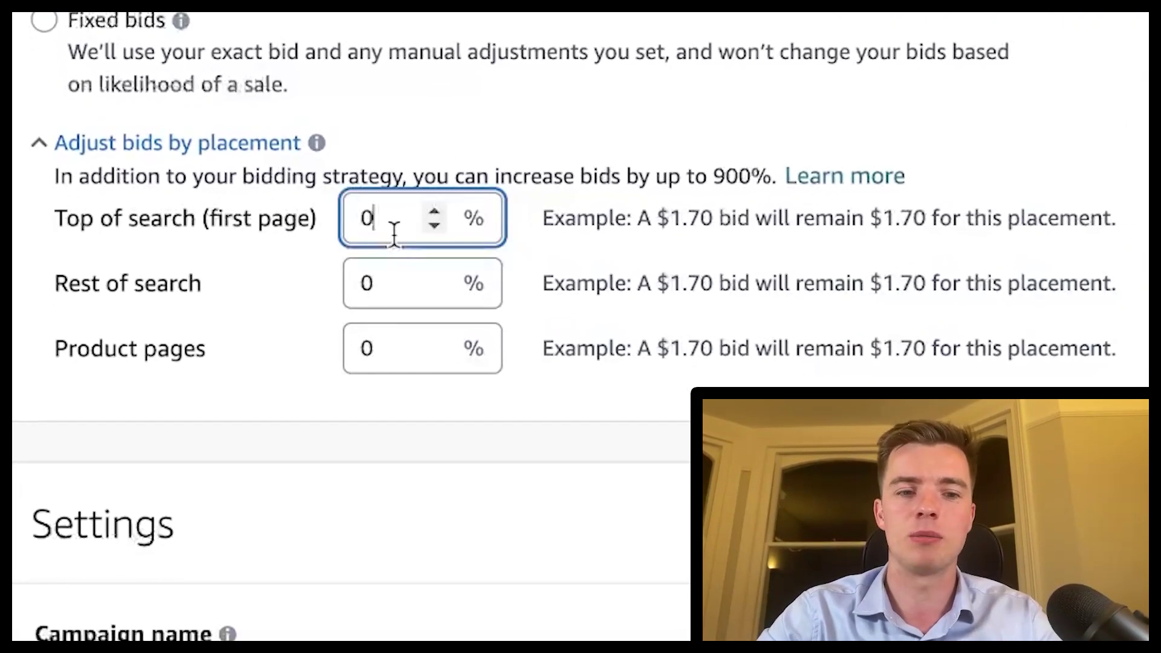
{"action": "key", "text": "BackSpace"}
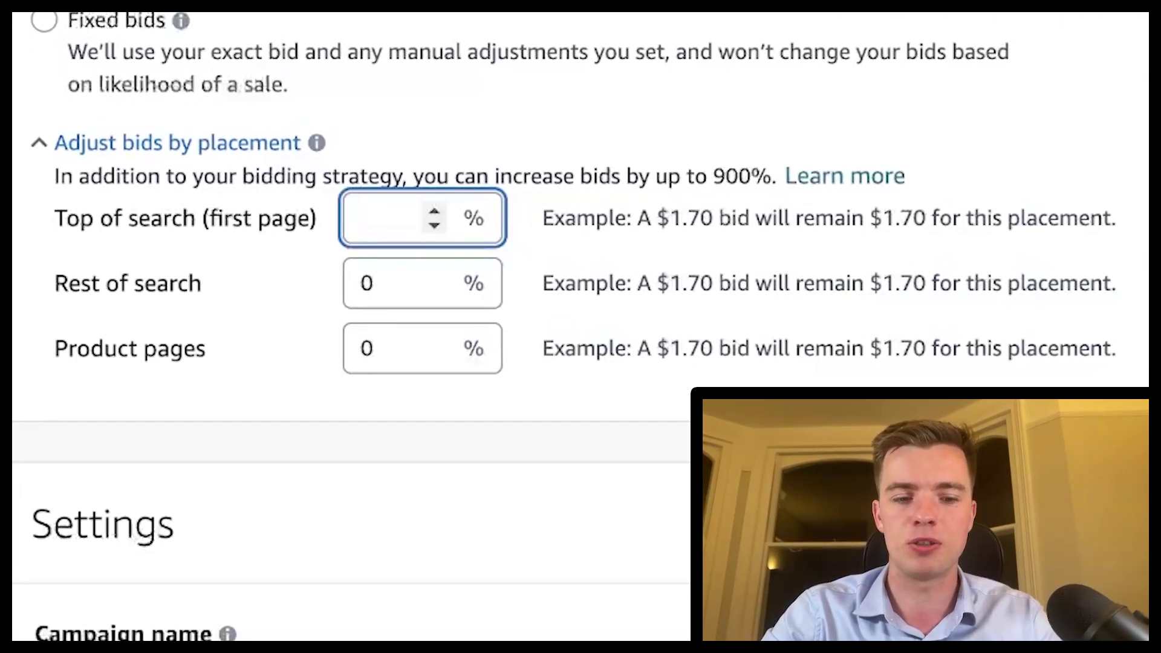
{"action": "type", "text": "20"}
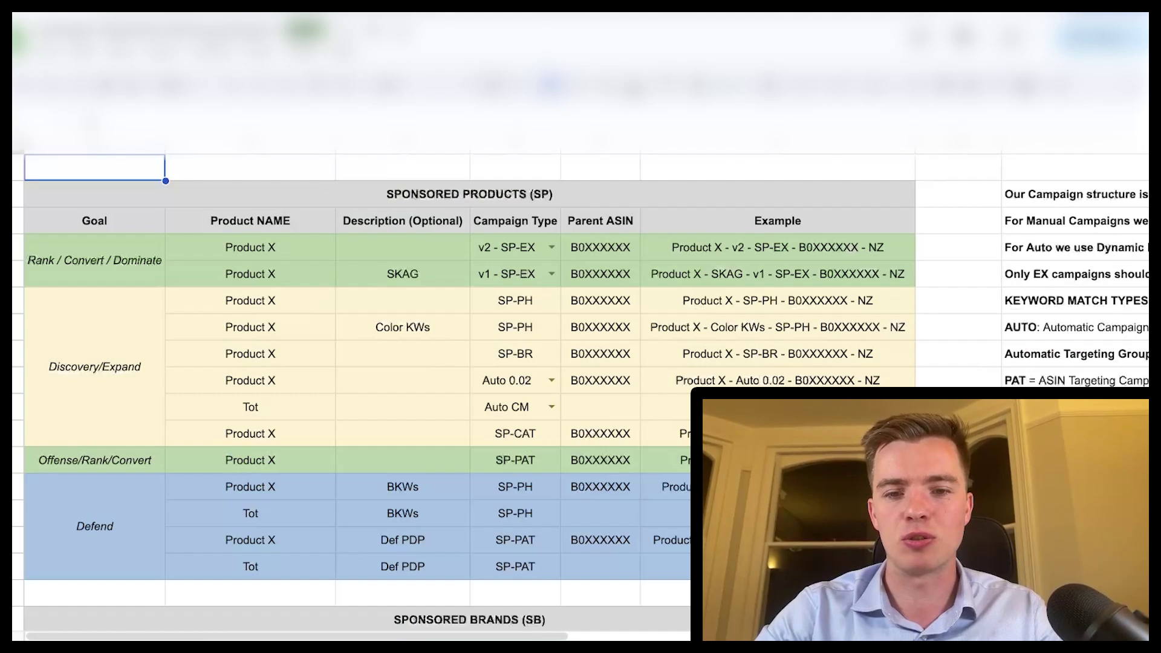
Step: Copy the template "NAME - SP-EX - (Rank) - PARENT ASIN" from the campaign naming spreadsheet into the campaign name
{"action": "scroll", "coordinate": [836, 280], "scroll_direction": "right", "scroll_amount": 5}
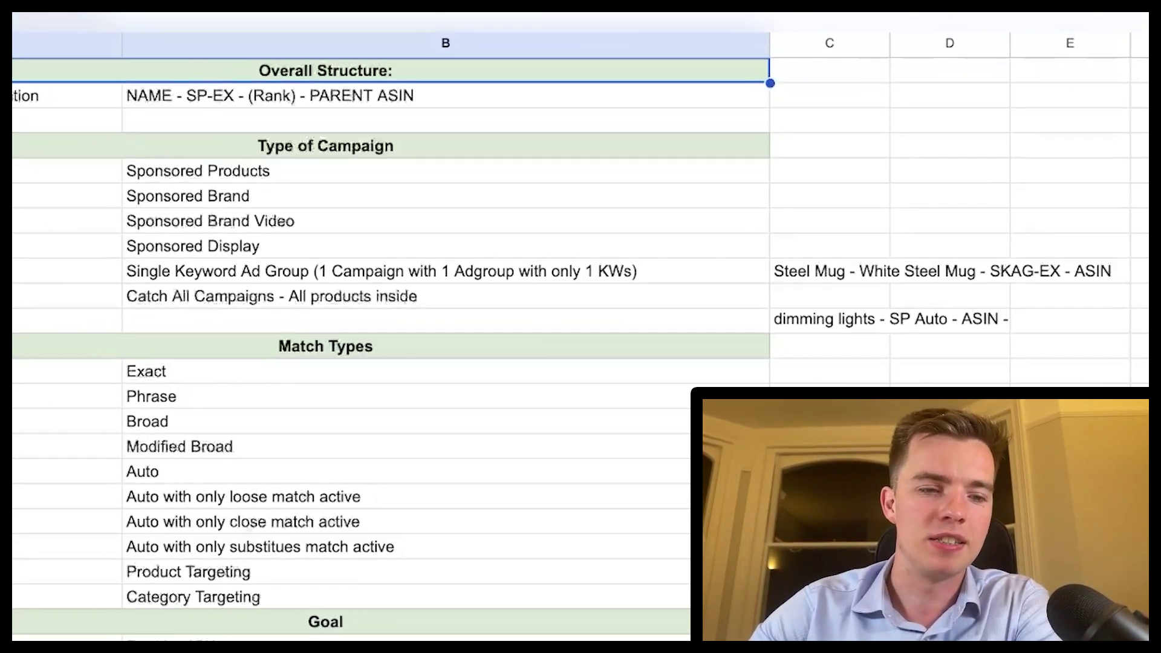
{"action": "scroll", "coordinate": [122, 435], "scroll_direction": "down", "scroll_amount": 2}
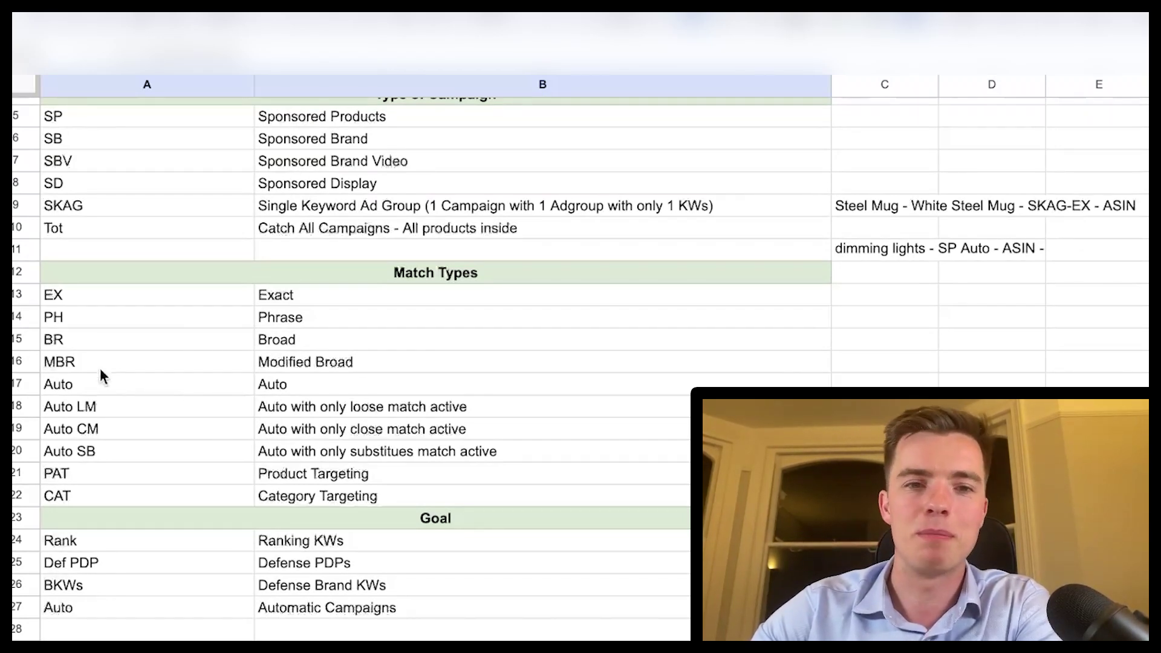
{"action": "scroll", "coordinate": [100, 368], "scroll_direction": "up", "scroll_amount": 2}
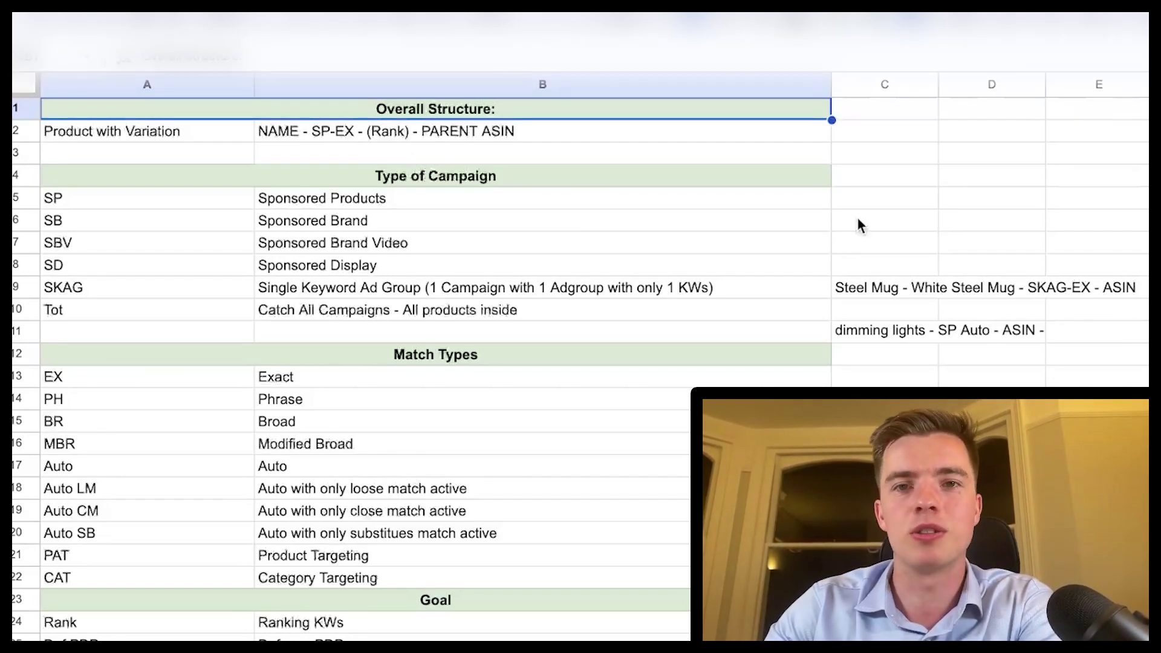
{"action": "left_click", "coordinate": [591, 141]}
{"action": "key", "text": "ctrl+c"}
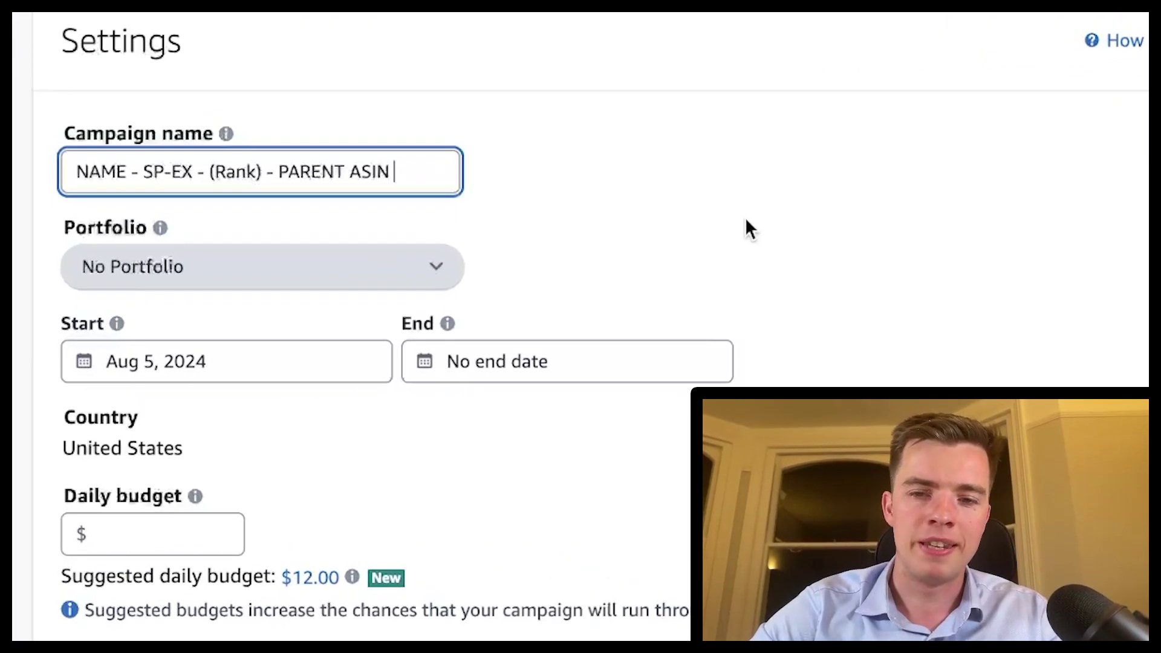
Step: Look at the available portfolios and the portfolio help information, leaving No Portfolio selected
{"action": "left_click", "coordinate": [358, 264]}
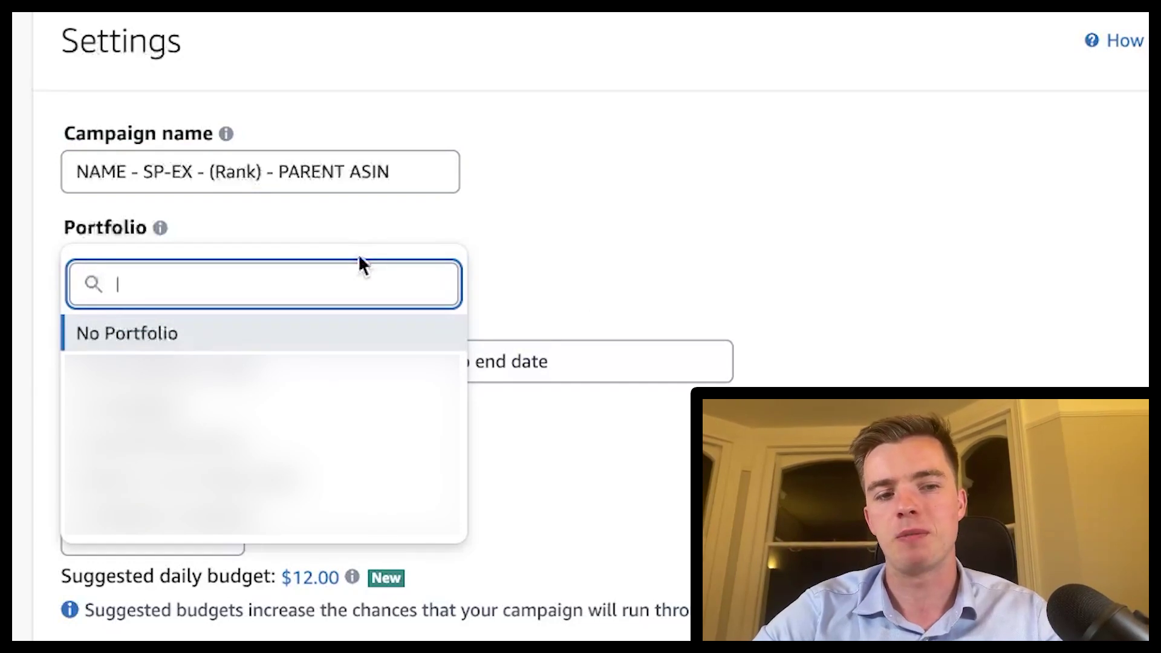
{"action": "left_click", "coordinate": [551, 271]}
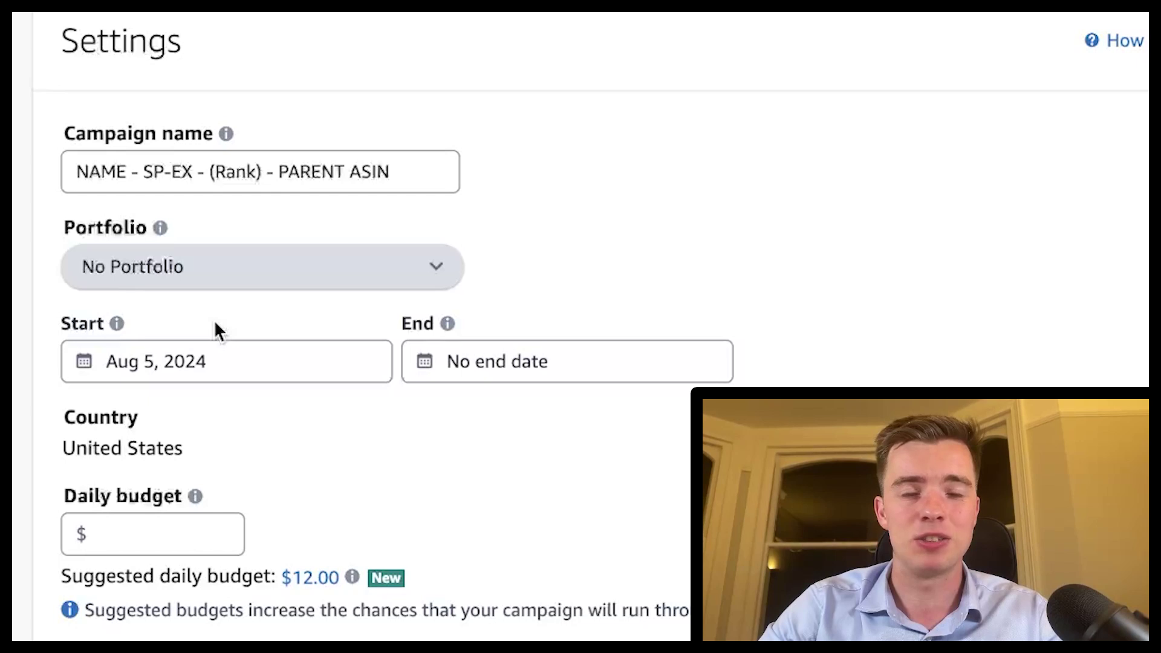
{"action": "left_click", "coordinate": [160, 227]}
{"action": "left_click", "coordinate": [452, 434]}
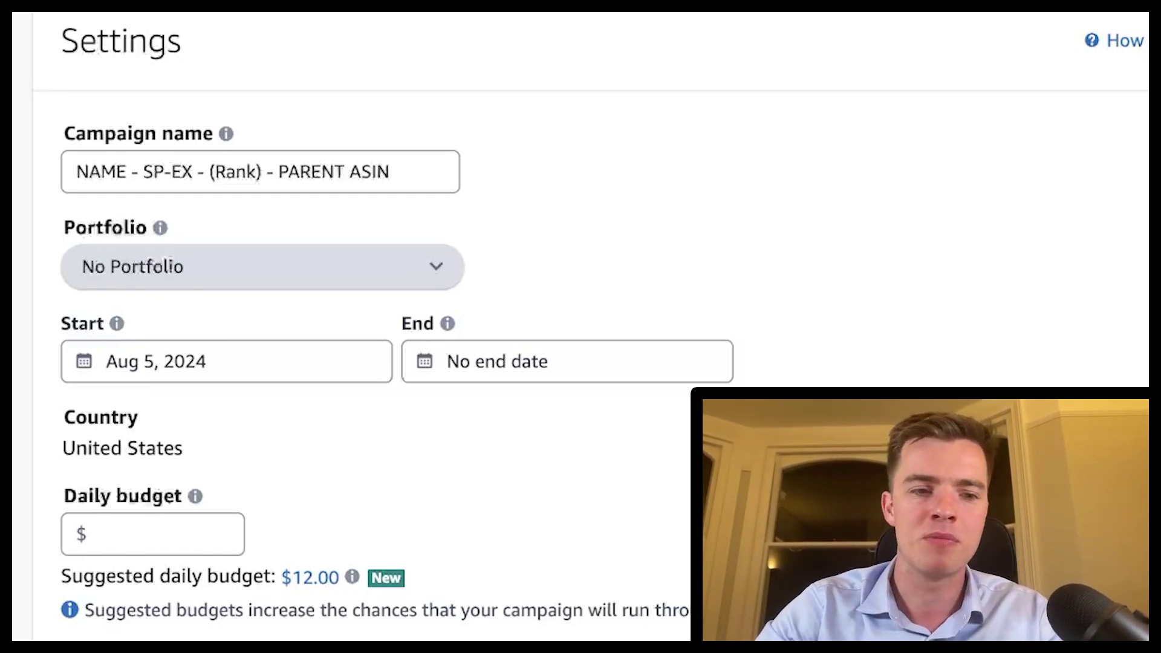
Step: Review the keyword targeting and its suggested bid, and set the campaign's daily budget to $100
{"action": "left_click", "coordinate": [133, 543]}
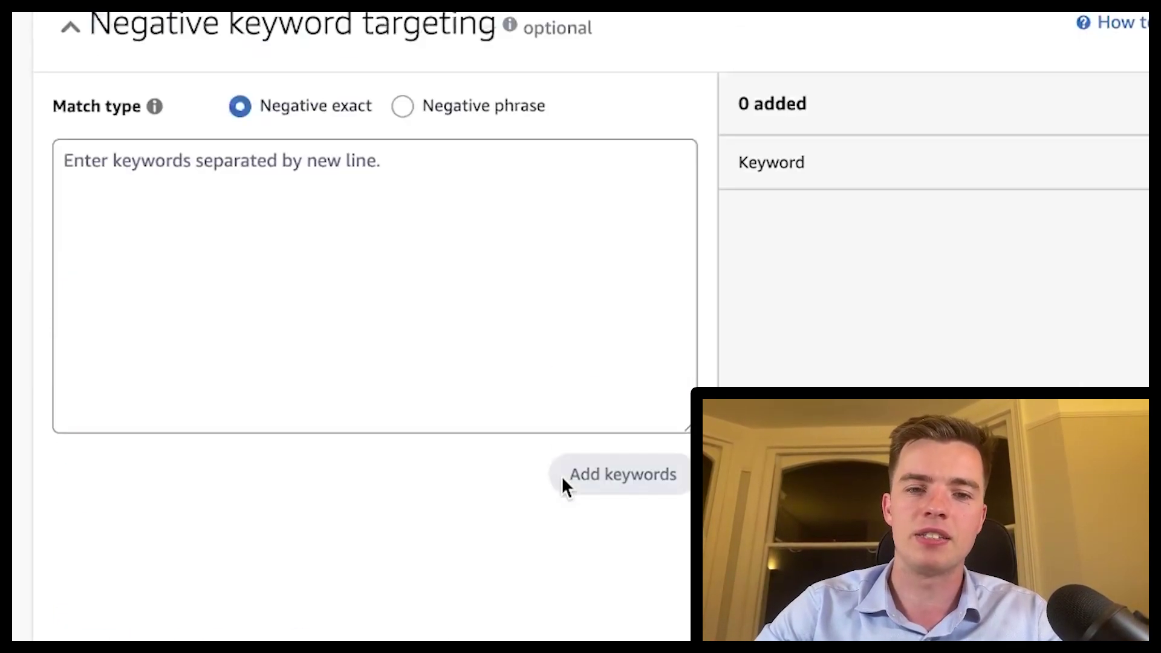
{"action": "scroll", "coordinate": [563, 478], "scroll_direction": "down", "scroll_amount": 7}
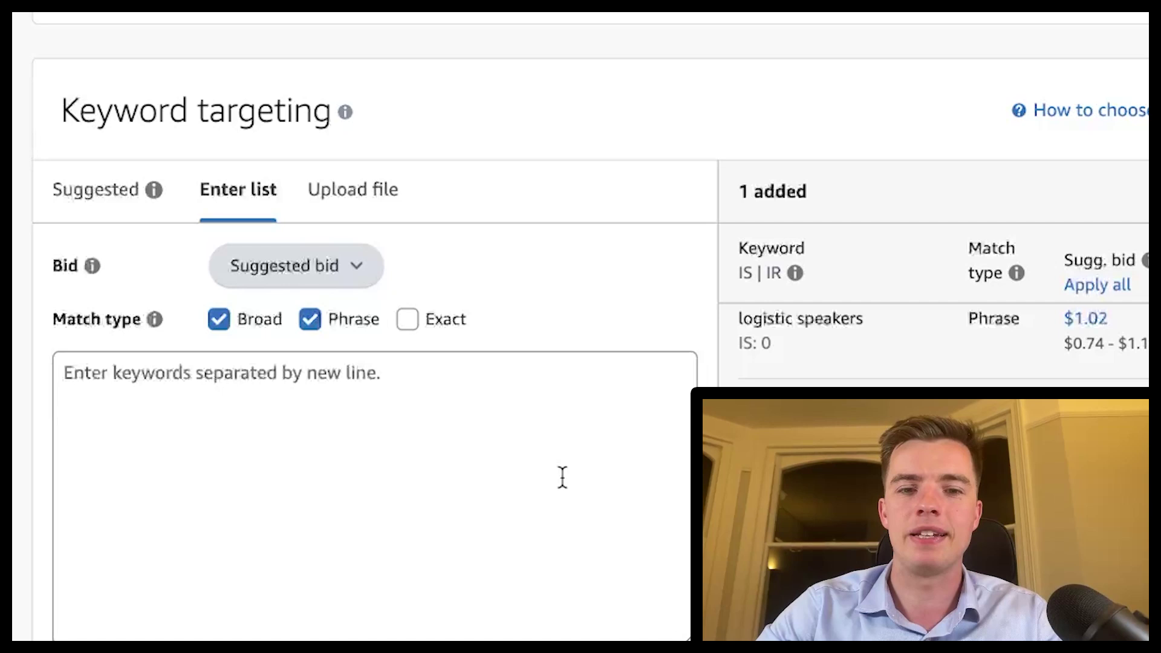
{"action": "scroll", "coordinate": [563, 477], "scroll_direction": "down", "scroll_amount": 1}
{"action": "scroll", "coordinate": [562, 478], "scroll_direction": "down", "scroll_amount": 1}
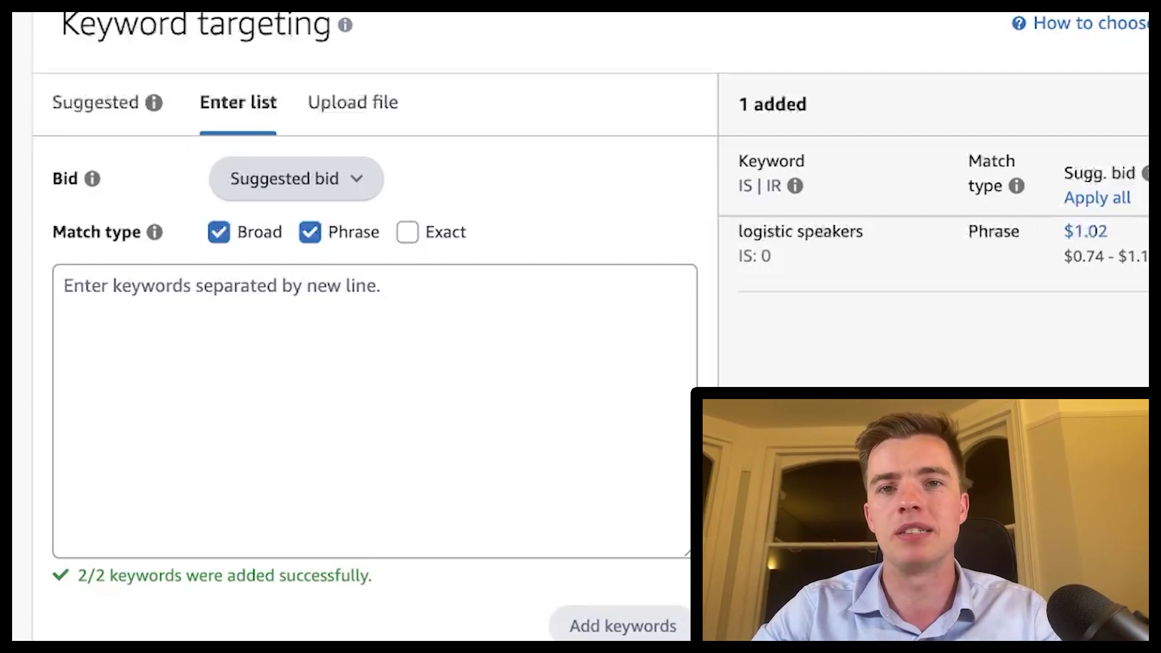
{"action": "scroll", "coordinate": [580, 199], "scroll_direction": "down", "scroll_amount": 20}
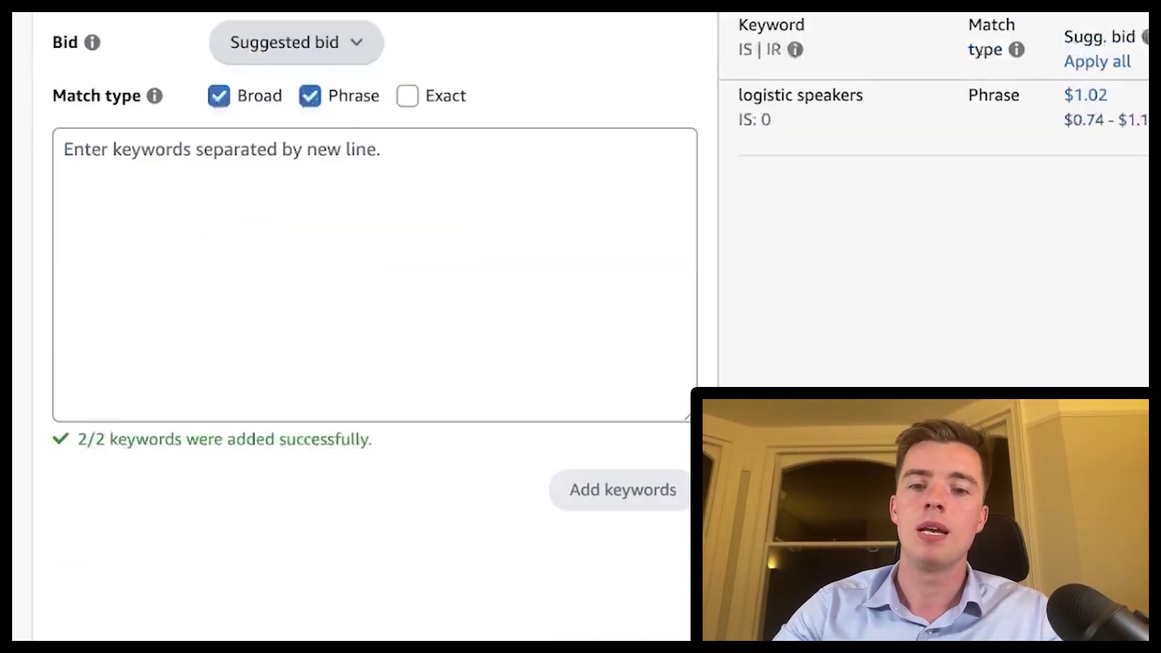
{"action": "left_click", "coordinate": [153, 238]}
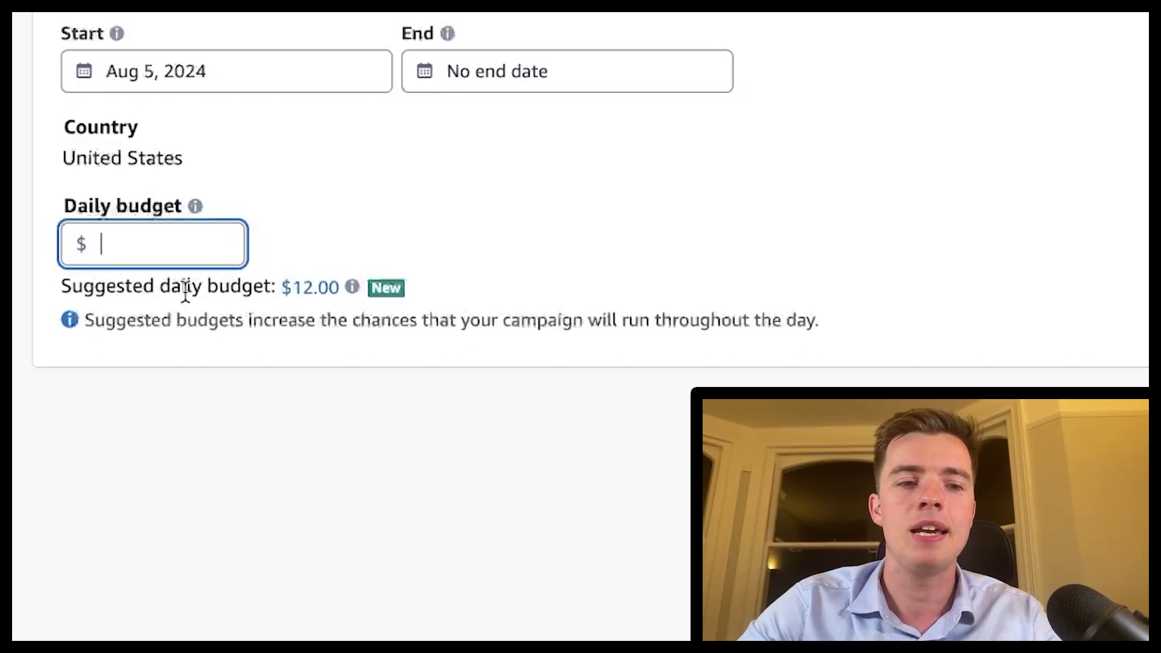
{"action": "type", "text": "100"}
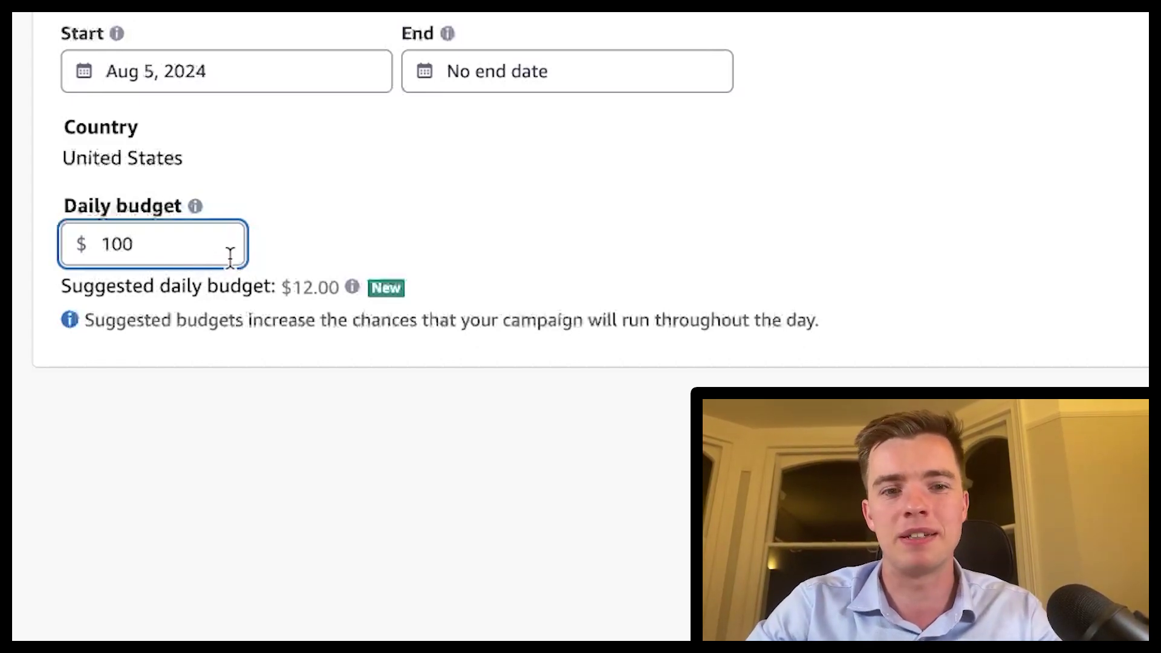
Step: Review the new campaign's keyword targeting, product list and targeting type sections
{"action": "scroll", "coordinate": [798, 256], "scroll_direction": "up", "scroll_amount": 10}
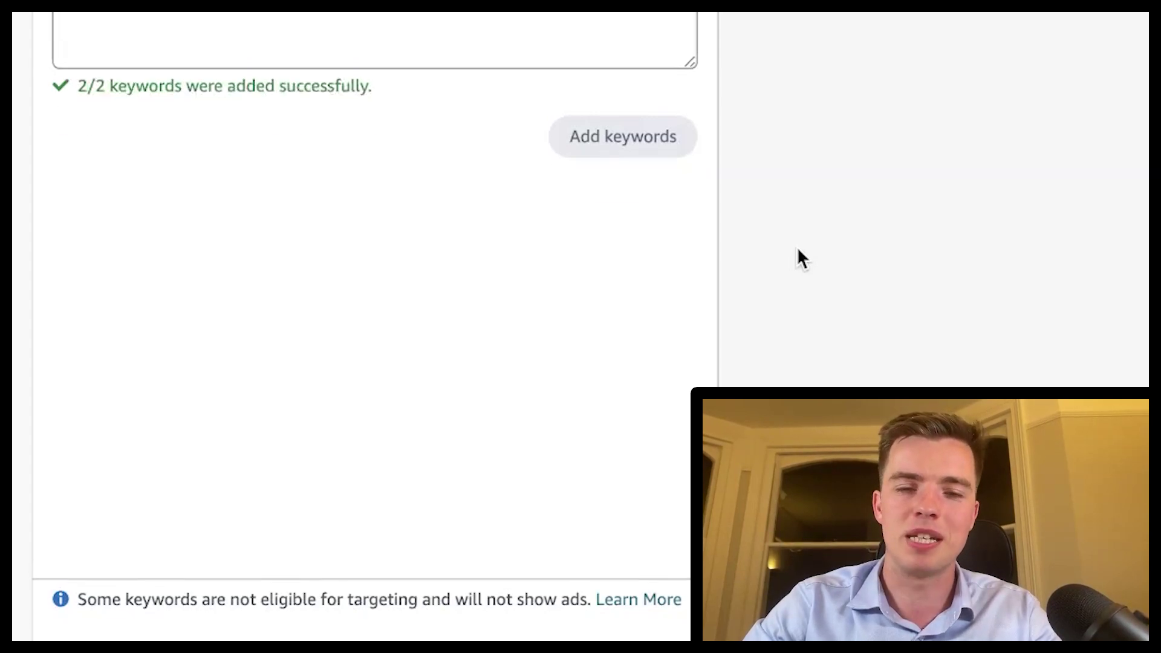
{"action": "scroll", "coordinate": [798, 254], "scroll_direction": "up", "scroll_amount": 10}
{"action": "scroll", "coordinate": [799, 254], "scroll_direction": "down", "scroll_amount": 1}
{"action": "mouse_move", "coordinate": [1125, 248]}
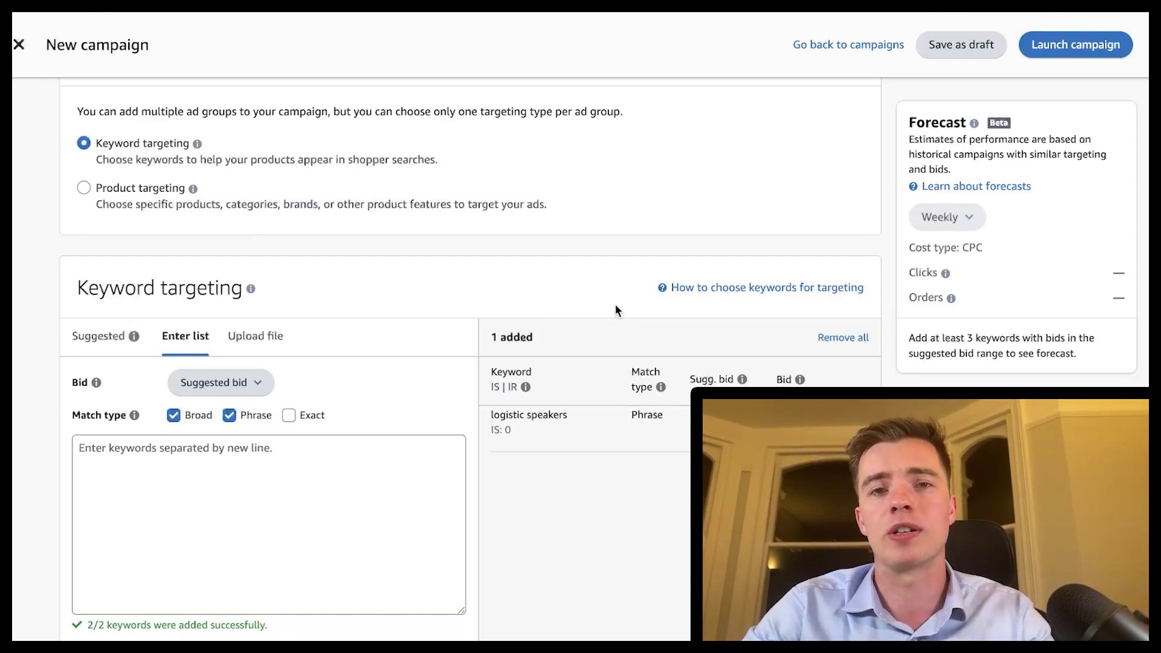
{"action": "scroll", "coordinate": [615, 303], "scroll_direction": "up", "scroll_amount": 15}
{"action": "scroll", "coordinate": [615, 304], "scroll_direction": "down", "scroll_amount": 7}
{"action": "scroll", "coordinate": [615, 304], "scroll_direction": "down", "scroll_amount": 2}
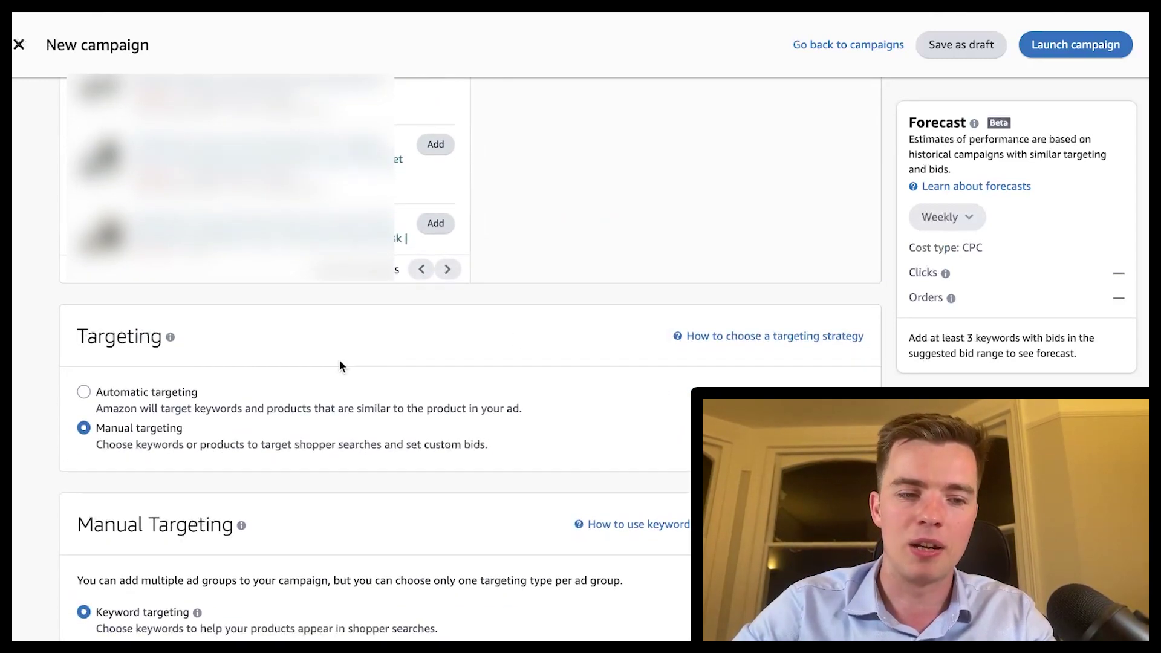
Step: Switch the manual targeting to product targeting and filter the individual products by Exact instead of Expanded
{"action": "scroll", "coordinate": [340, 366], "scroll_direction": "down", "scroll_amount": 4}
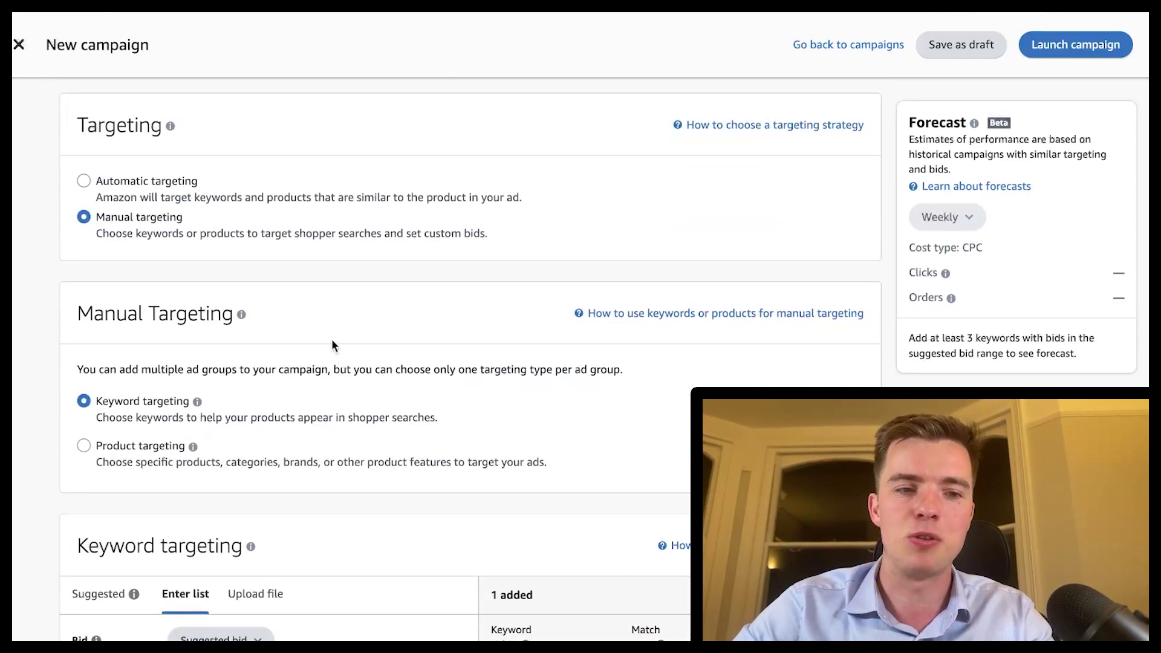
{"action": "left_click", "coordinate": [83, 447]}
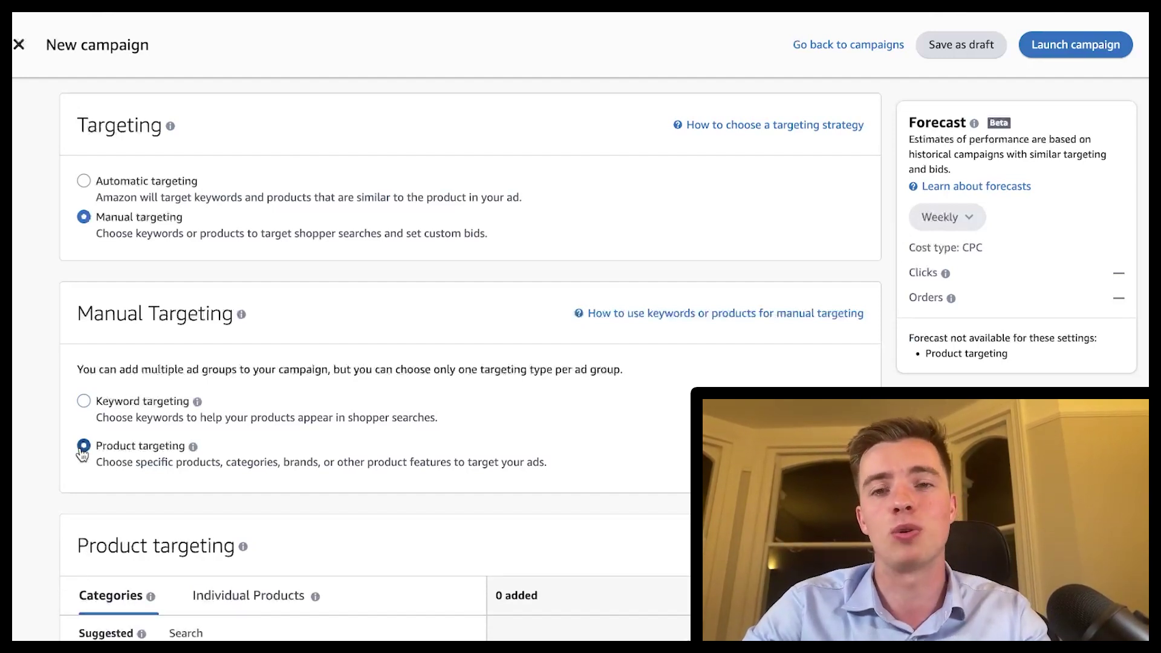
{"action": "scroll", "coordinate": [83, 453], "scroll_direction": "down", "scroll_amount": 3}
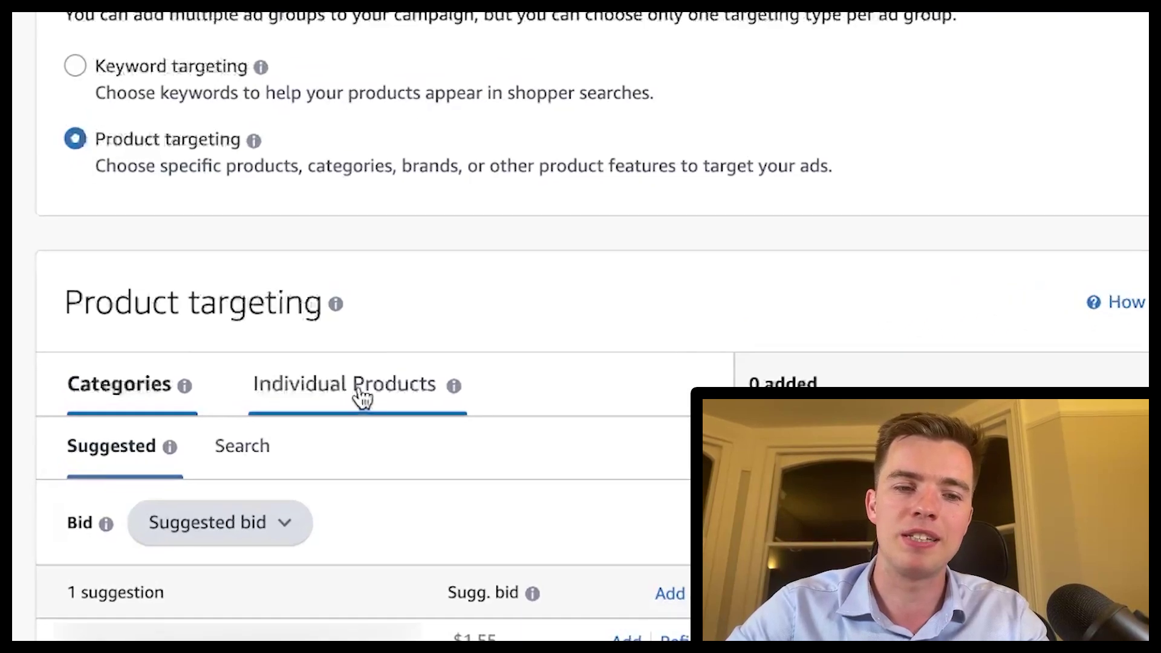
{"action": "scroll", "coordinate": [402, 355], "scroll_direction": "down", "scroll_amount": 3}
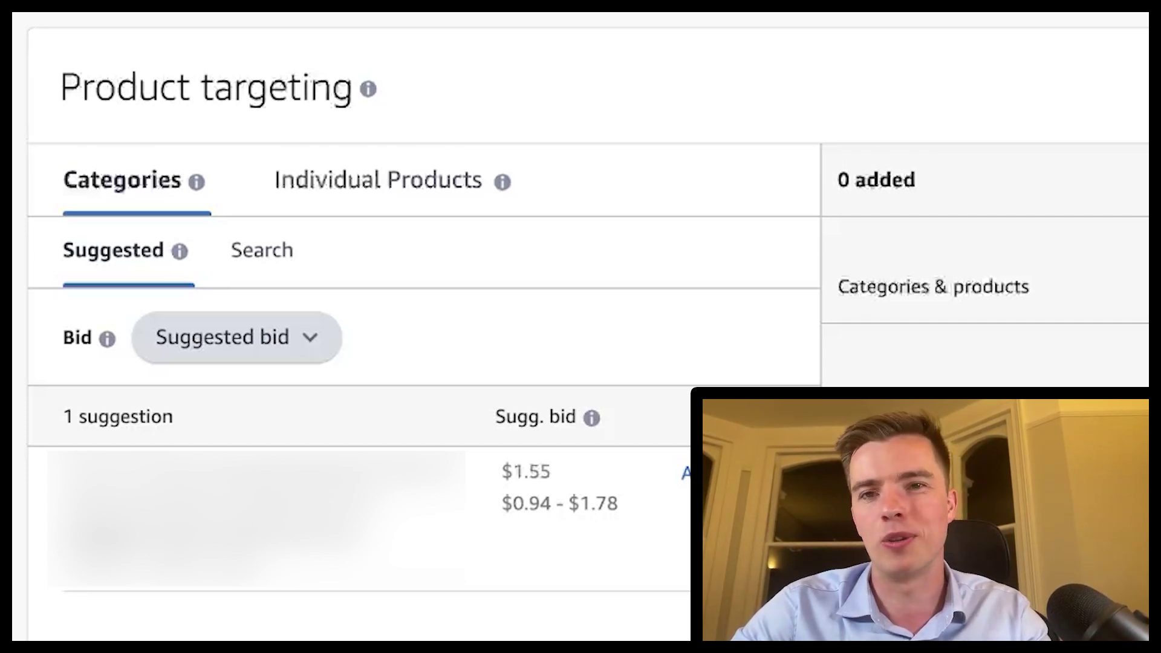
{"action": "left_click", "coordinate": [366, 179]}
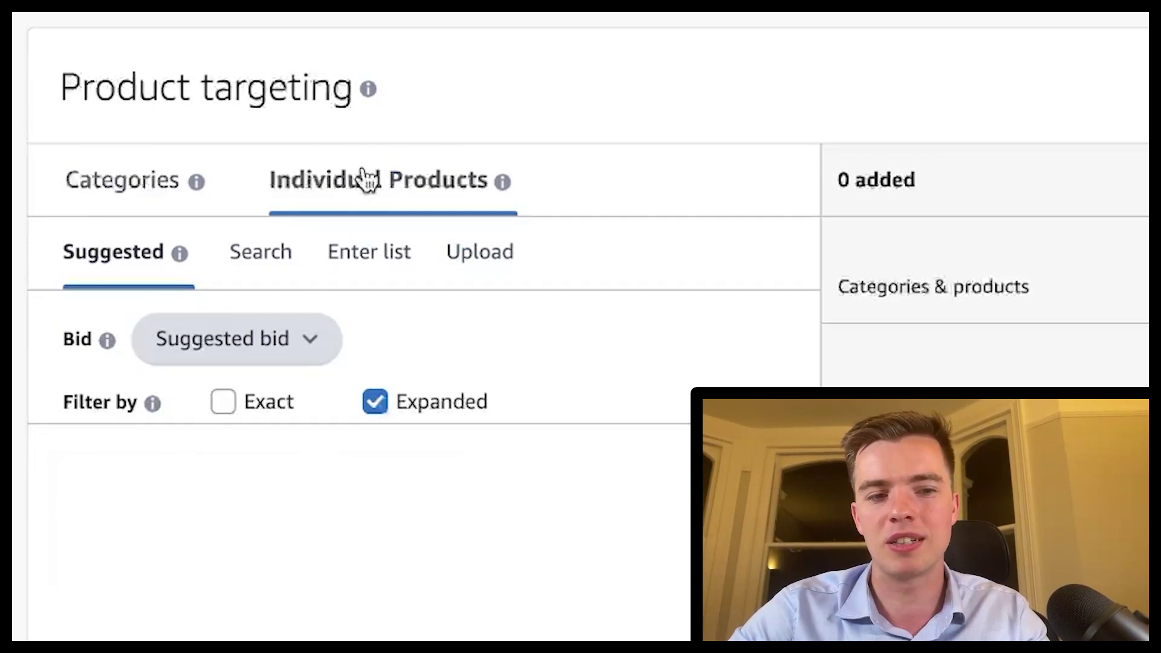
{"action": "left_click", "coordinate": [221, 404]}
{"action": "left_click", "coordinate": [375, 406]}
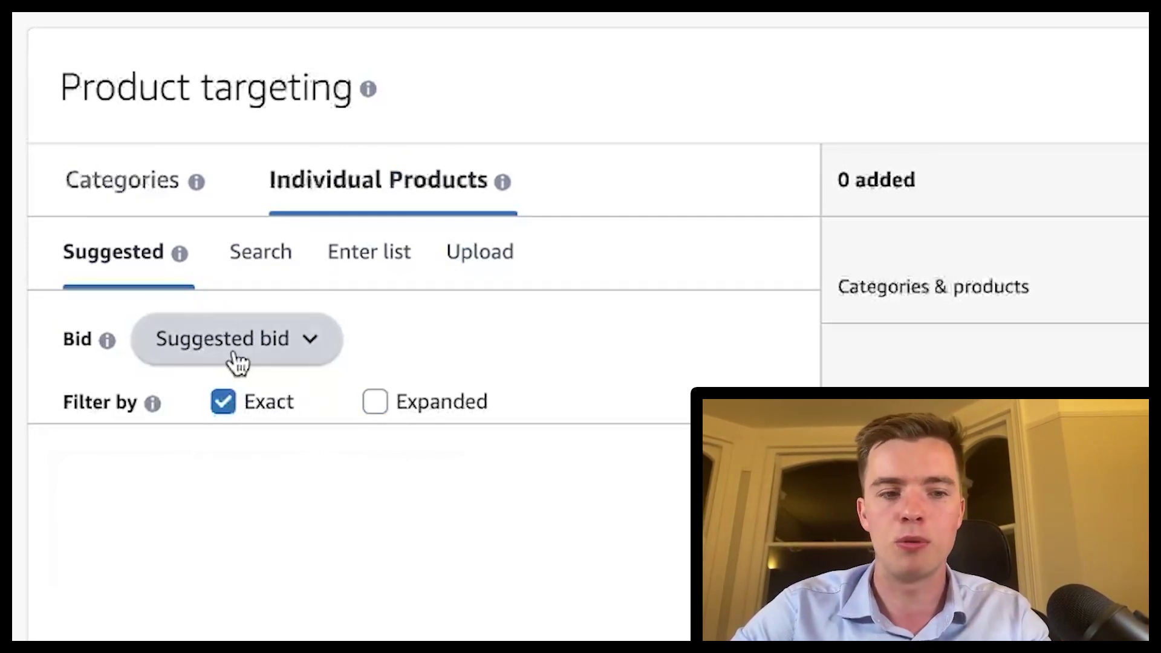
Step: Look through the search, list entry and file upload options for individual products, and examine the sponsored placements on an Amazon speakerphone product page
{"action": "left_click", "coordinate": [263, 254]}
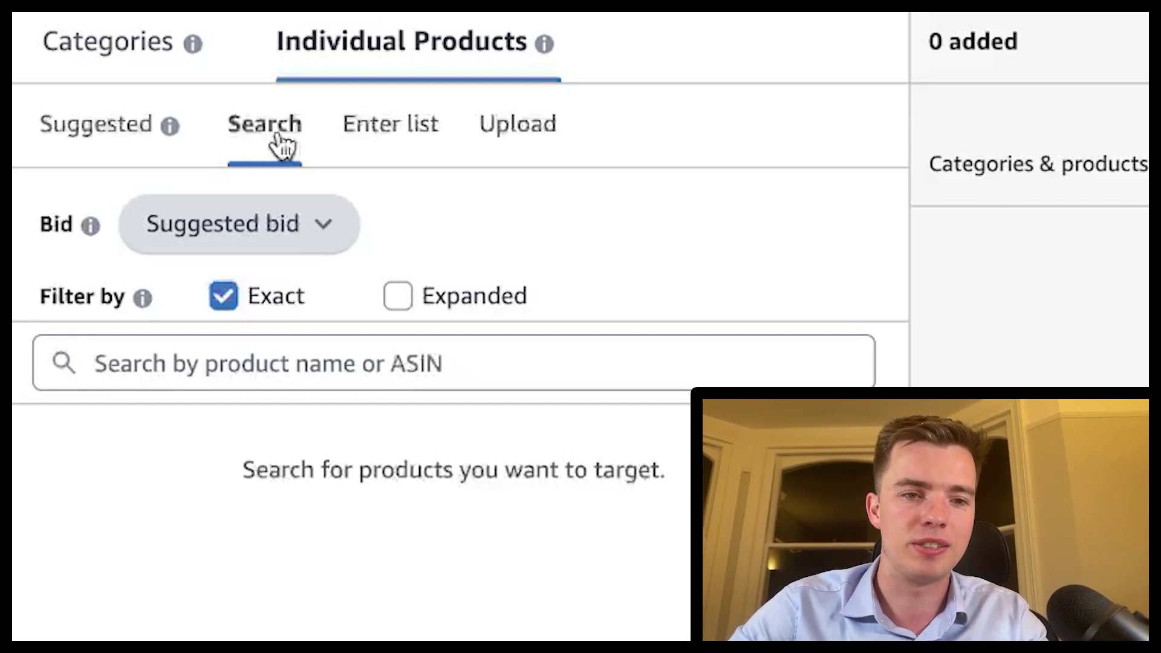
{"action": "left_click", "coordinate": [393, 146]}
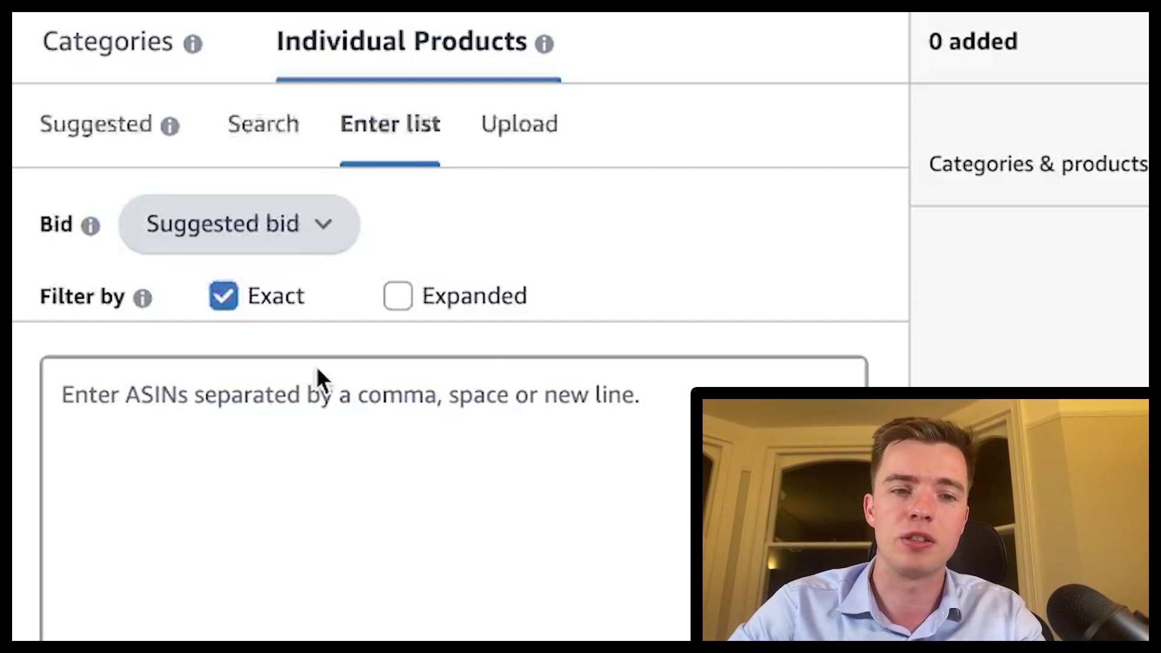
{"action": "left_click", "coordinate": [532, 128]}
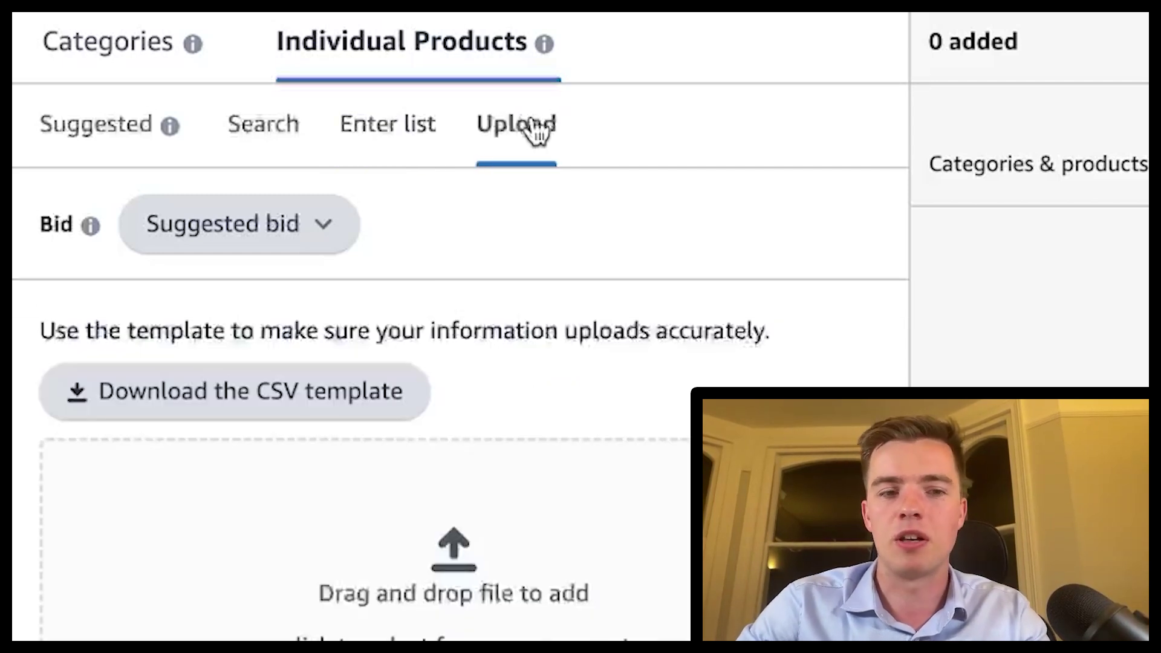
{"action": "left_click", "coordinate": [295, 123]}
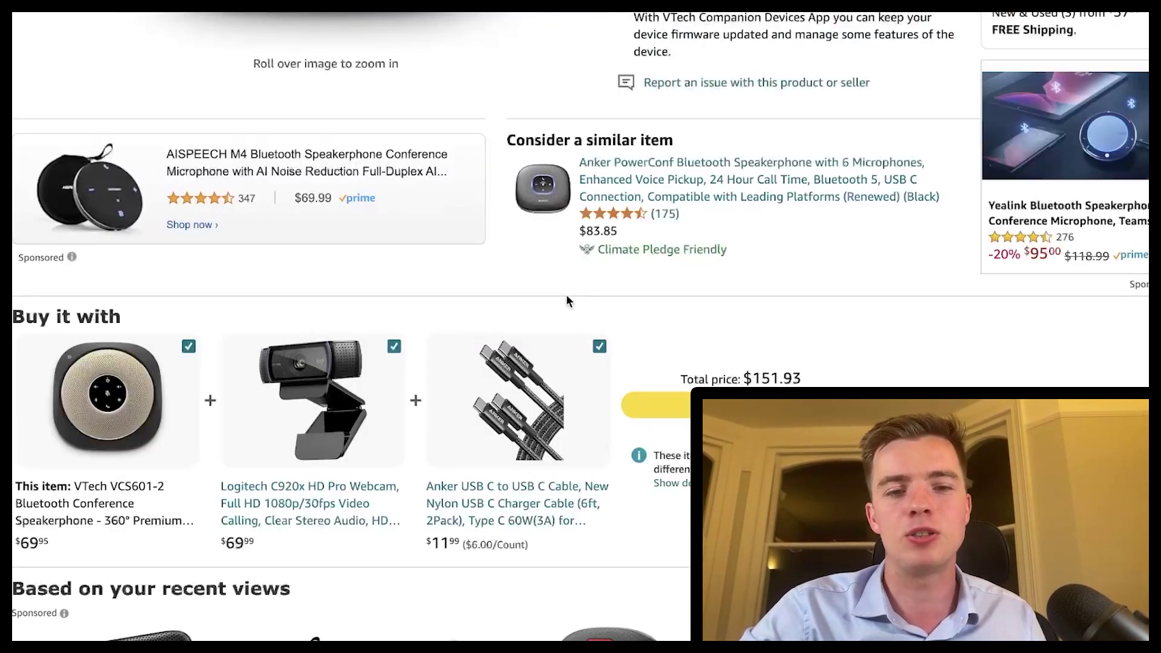
{"action": "scroll", "coordinate": [566, 296], "scroll_direction": "up", "scroll_amount": 2}
{"action": "scroll", "coordinate": [566, 294], "scroll_direction": "up", "scroll_amount": 2}
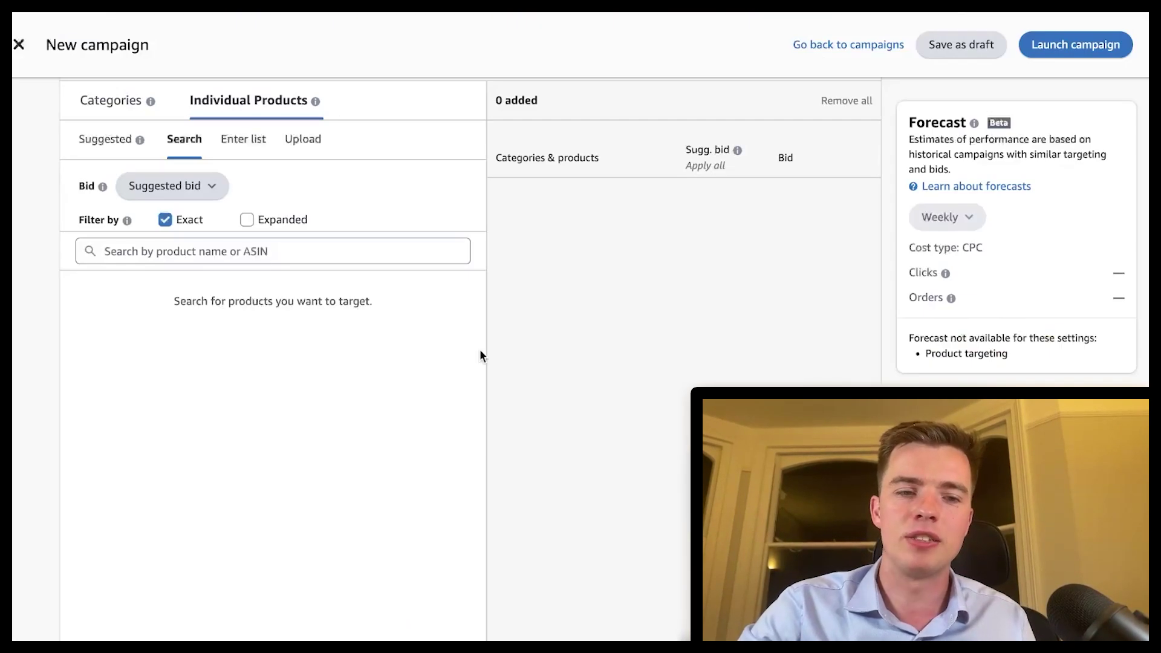
Step: Expand the optional negative product targeting section and set the campaign bidding strategy to Dynamic bids - down only
{"action": "scroll", "coordinate": [480, 352], "scroll_direction": "down", "scroll_amount": 10}
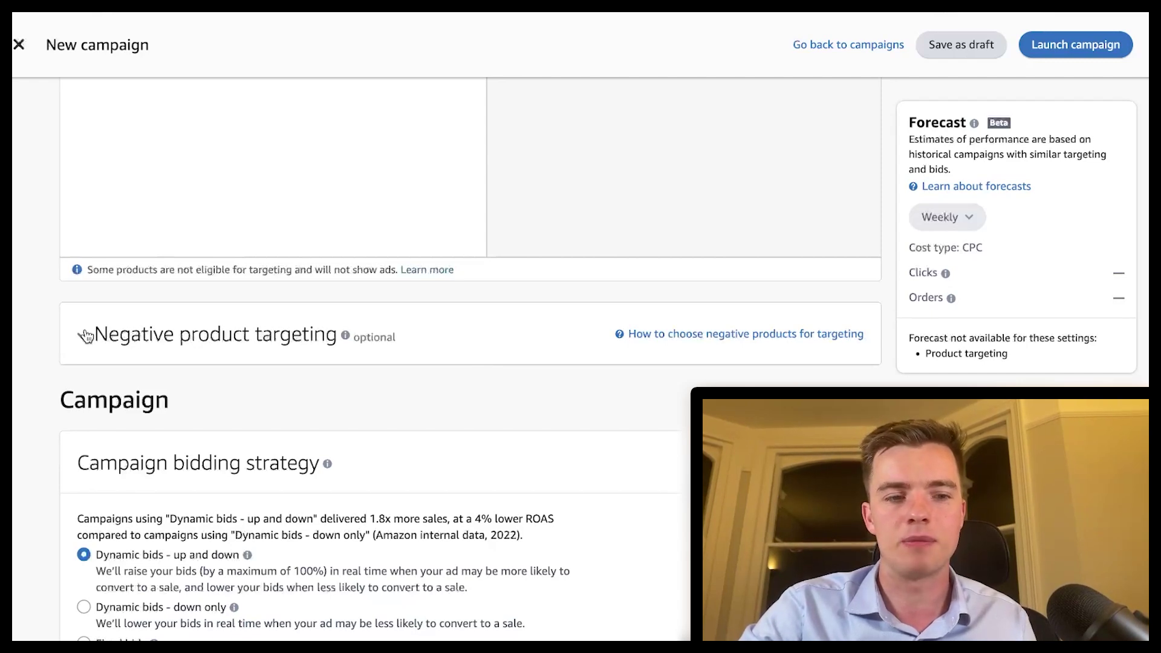
{"action": "left_click", "coordinate": [501, 351]}
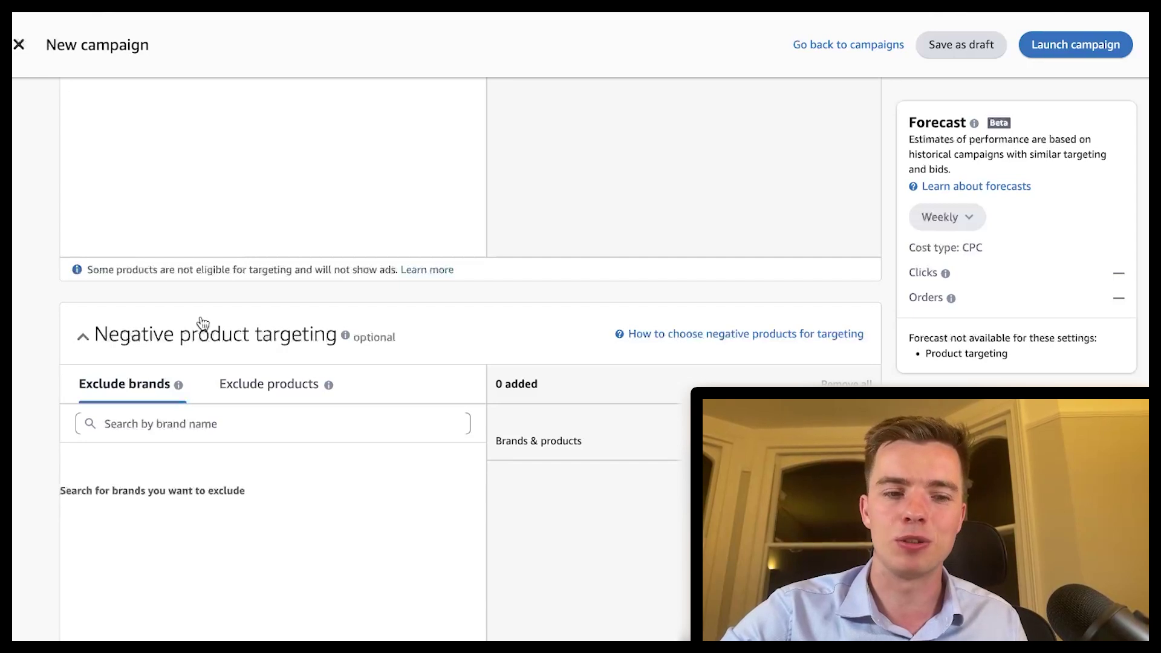
{"action": "scroll", "coordinate": [202, 323], "scroll_direction": "down", "scroll_amount": 10}
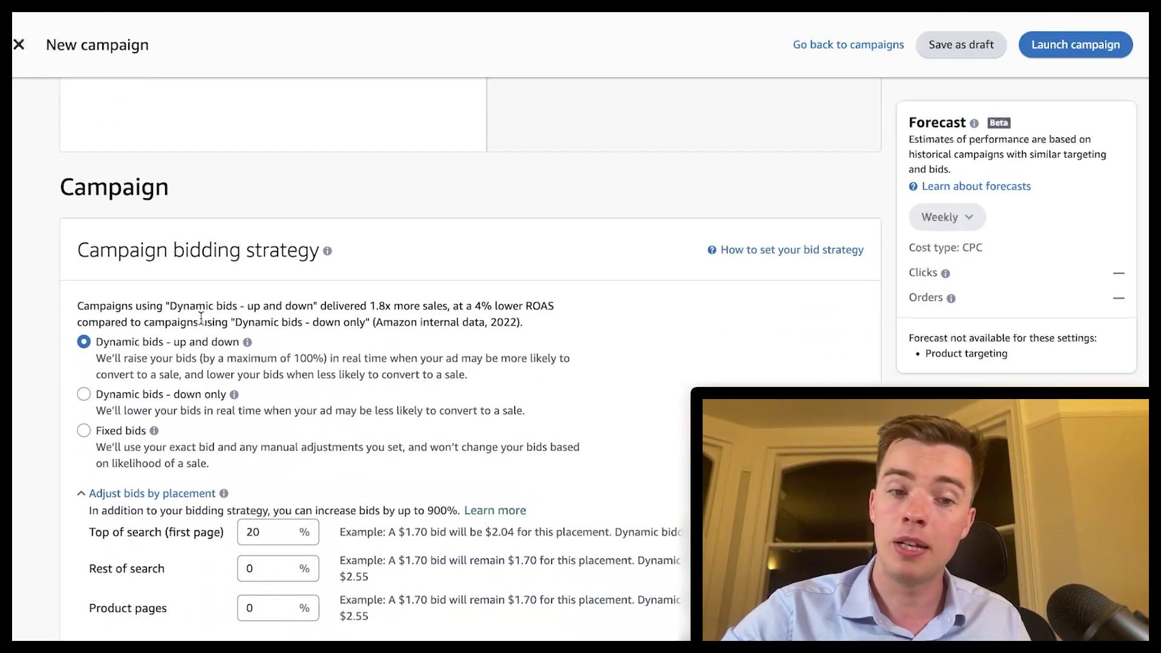
{"action": "left_click", "coordinate": [113, 398]}
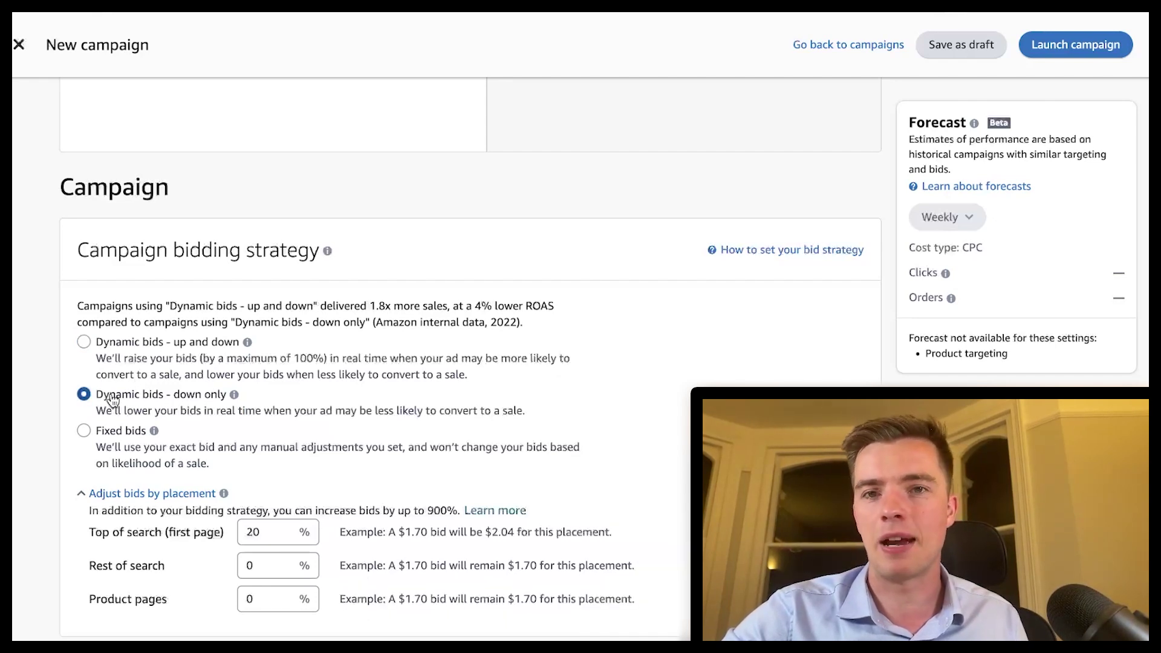
Step: Set the placement bid adjustments to 0% for top of search and 100% for product pages
{"action": "scroll", "coordinate": [112, 398], "scroll_direction": "down", "scroll_amount": 3}
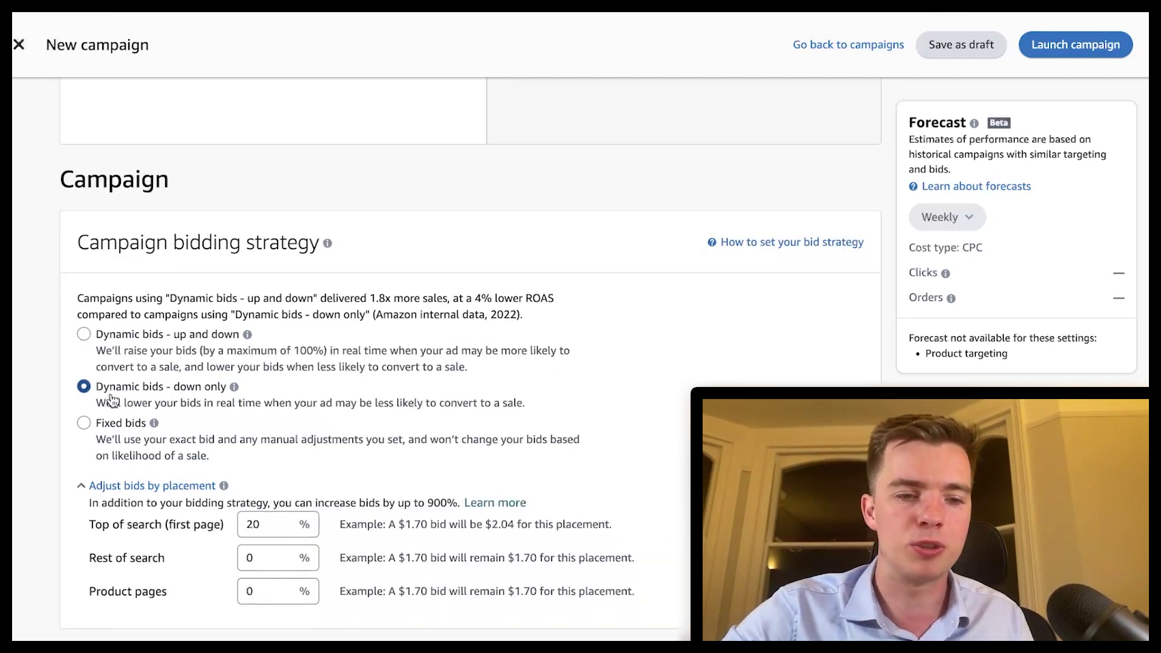
{"action": "left_click_drag", "start_coordinate": [261, 367], "coordinate": [202, 361]}
{"action": "key", "text": "BackSpace"}
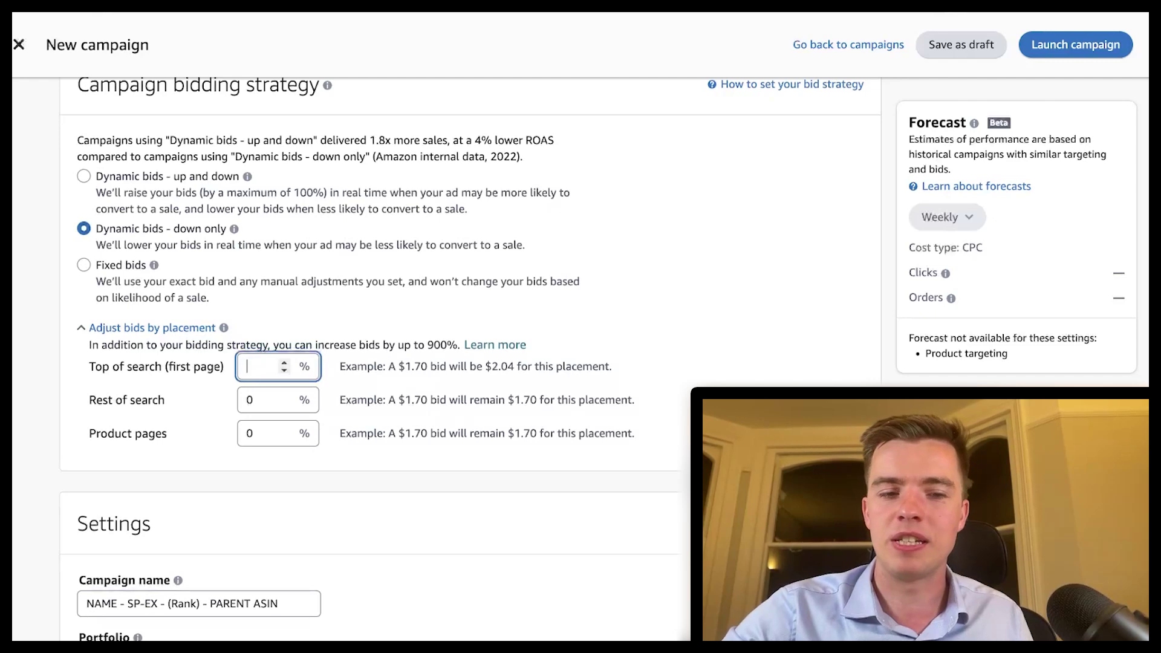
{"action": "type", "text": "0"}
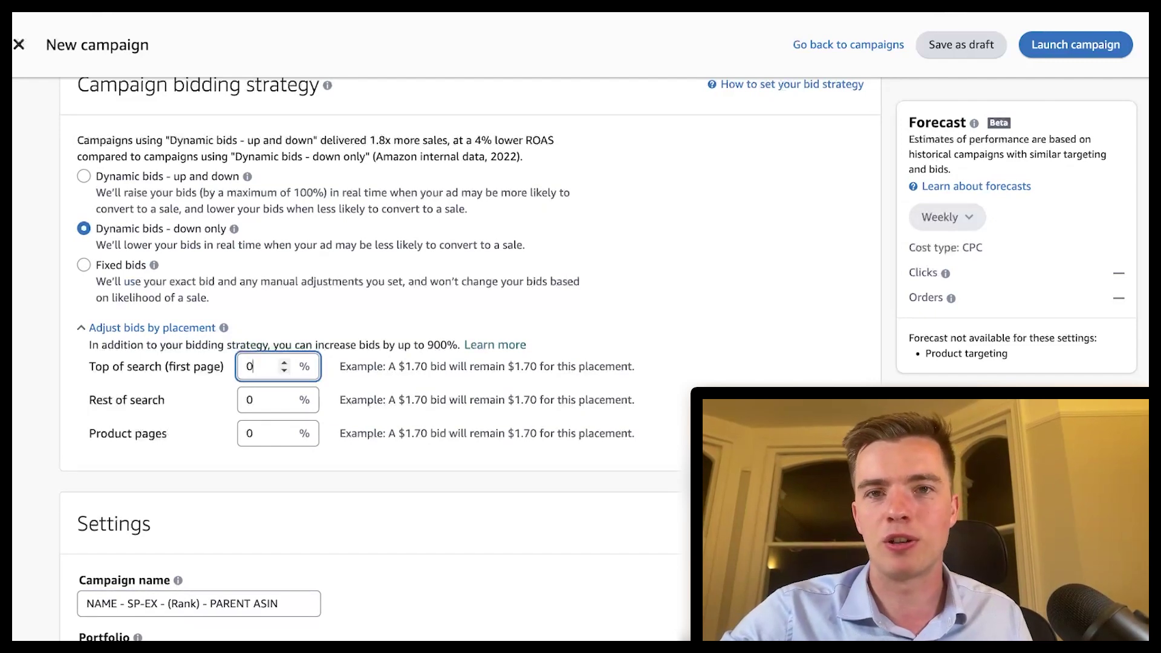
{"action": "left_click", "coordinate": [266, 427]}
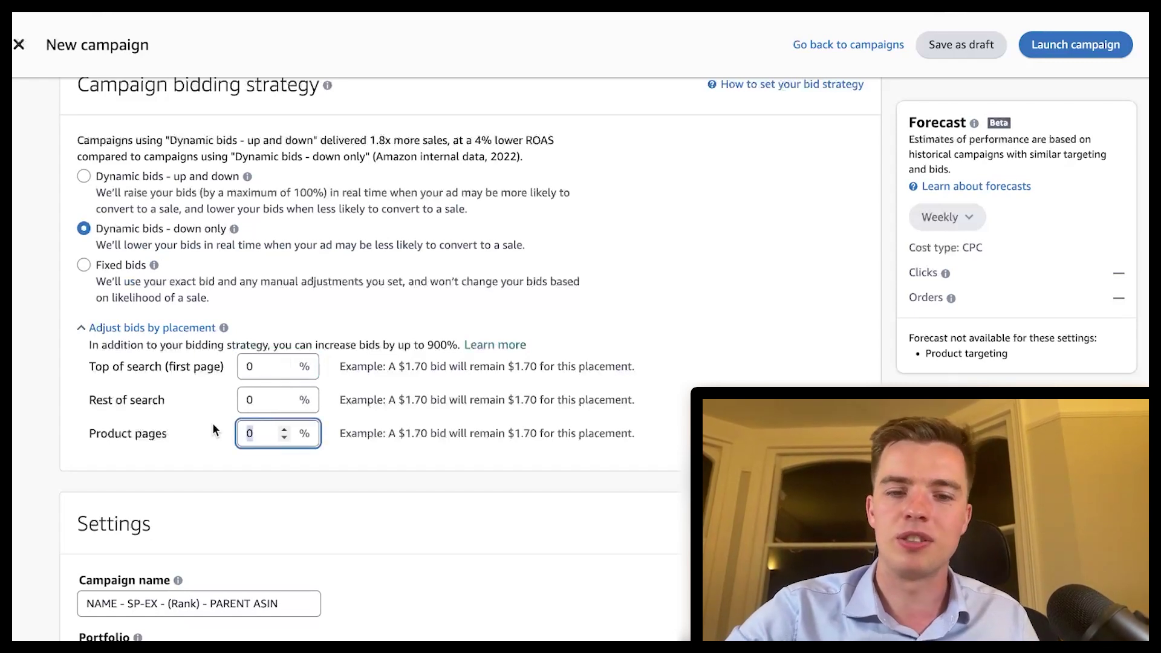
{"action": "type", "text": "100"}
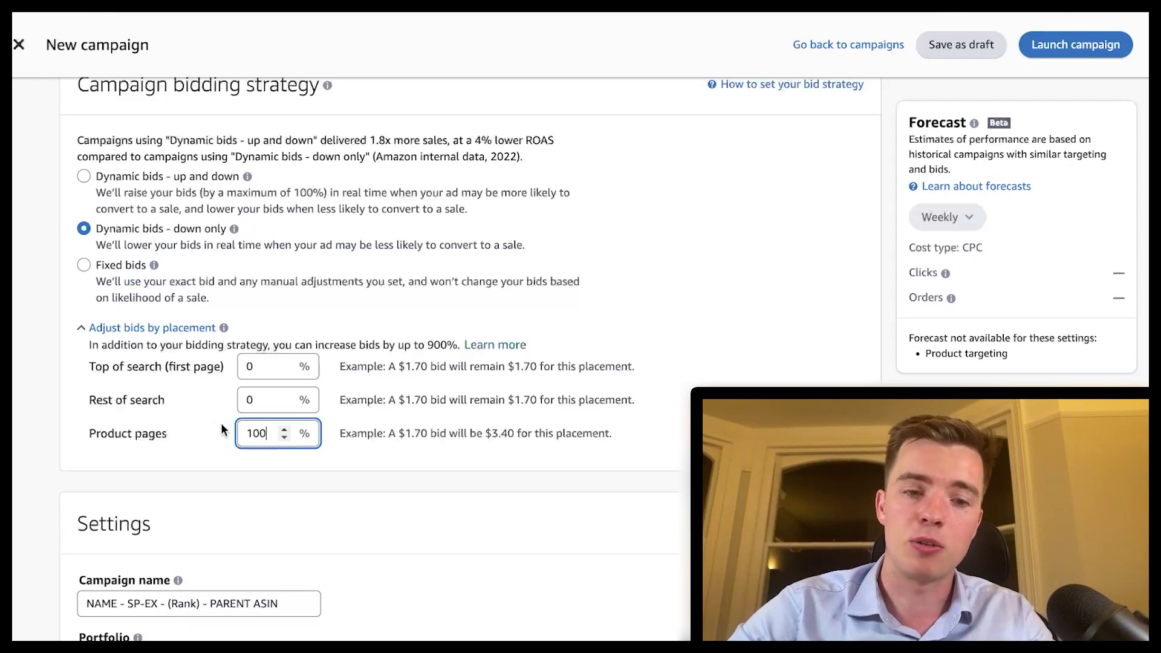
Step: Replace EX with PAT in the campaign name in the settings
{"action": "scroll", "coordinate": [252, 504], "scroll_direction": "down", "scroll_amount": 3}
{"action": "scroll", "coordinate": [251, 502], "scroll_direction": "down", "scroll_amount": 1}
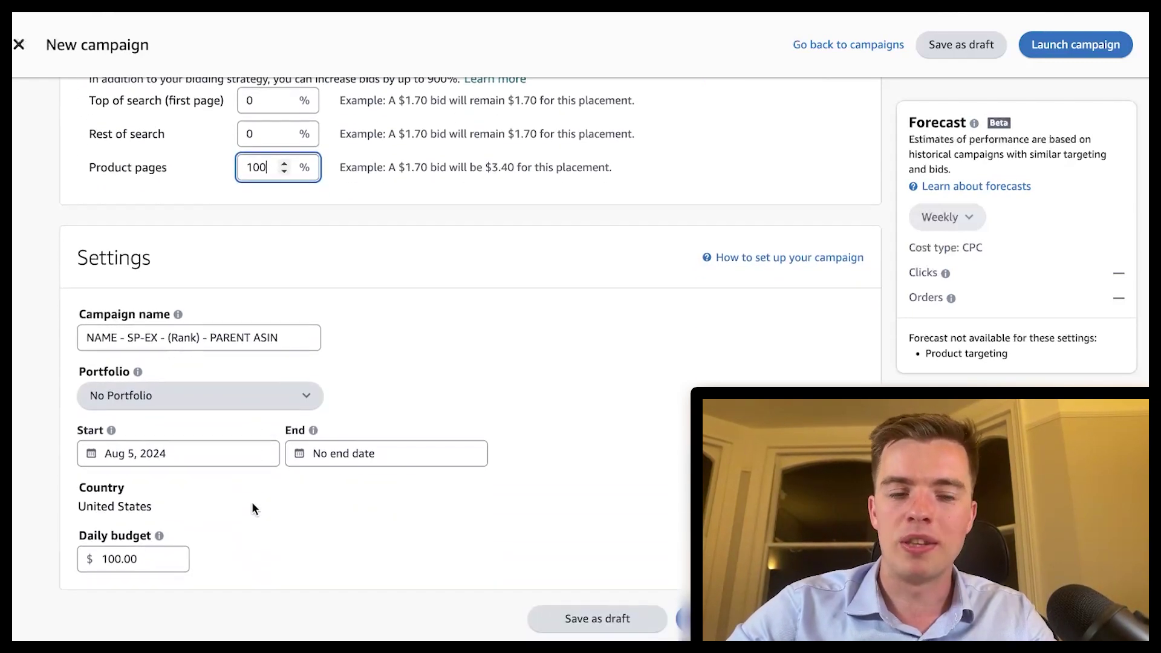
{"action": "left_click", "coordinate": [159, 329]}
{"action": "key", "text": "BackSpace"}
{"action": "key", "text": "BackSpace"}
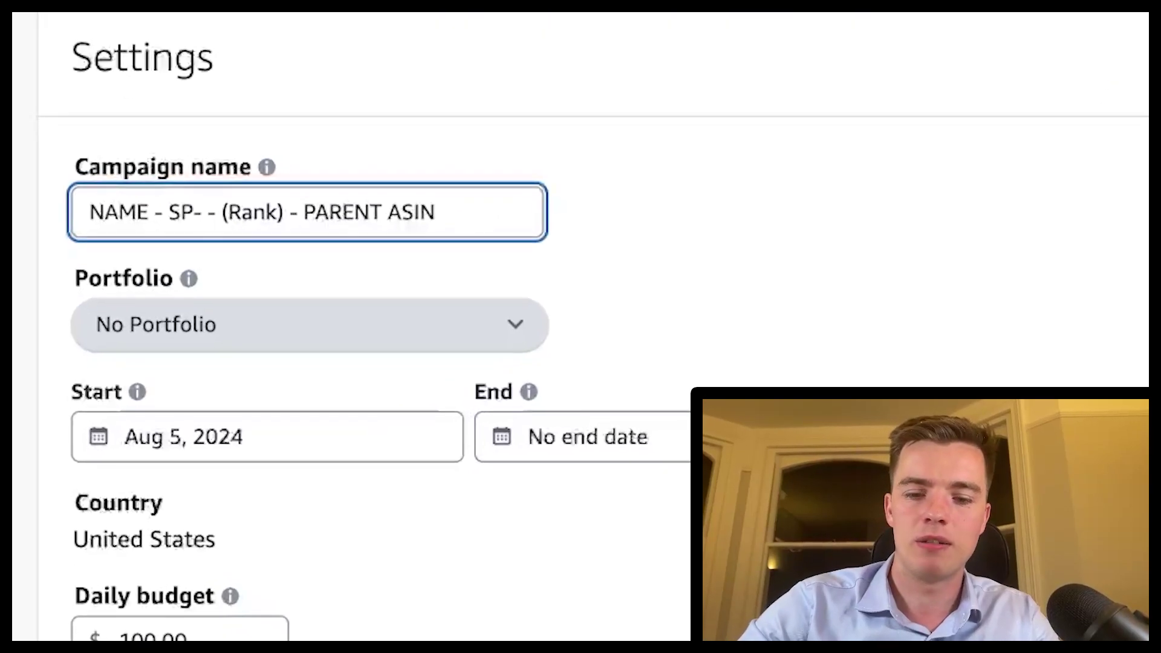
{"action": "type", "text": "PAT"}
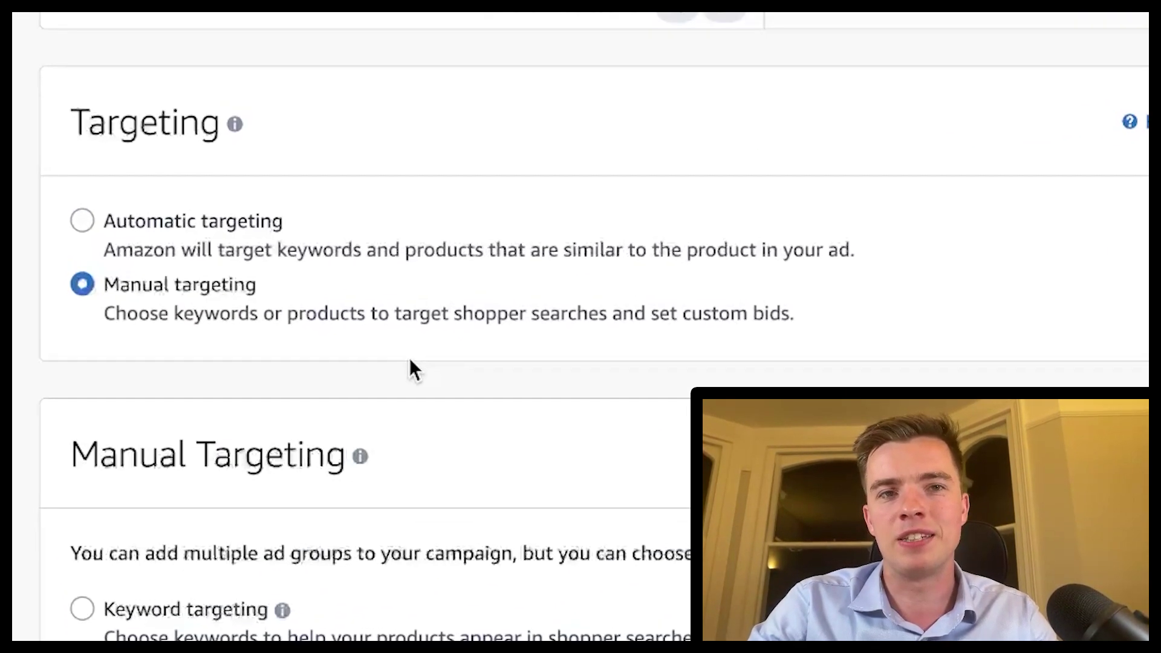
Step: Switch the campaign to automatic targeting and set its default bid to $0.50
{"action": "left_click", "coordinate": [80, 237]}
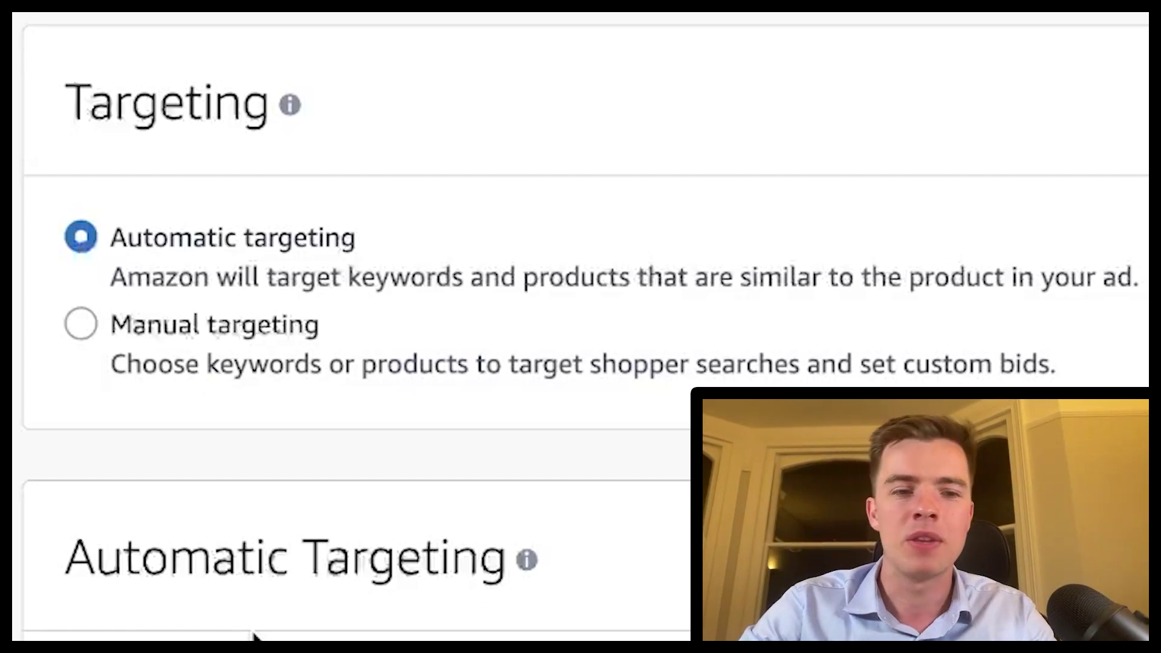
{"action": "scroll", "coordinate": [254, 635], "scroll_direction": "down", "scroll_amount": 3}
{"action": "scroll", "coordinate": [569, 399], "scroll_direction": "down", "scroll_amount": 4}
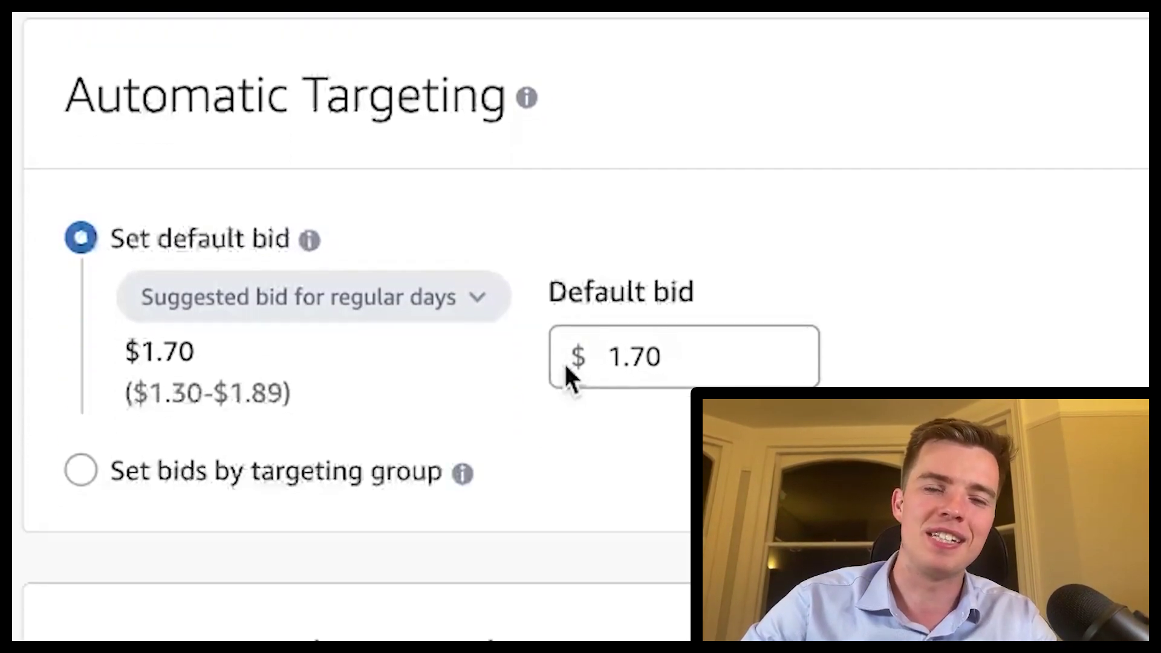
{"action": "left_click", "coordinate": [668, 326]}
{"action": "left_click_drag", "start_coordinate": [668, 327], "coordinate": [524, 317]}
{"action": "type", "text": "2"}
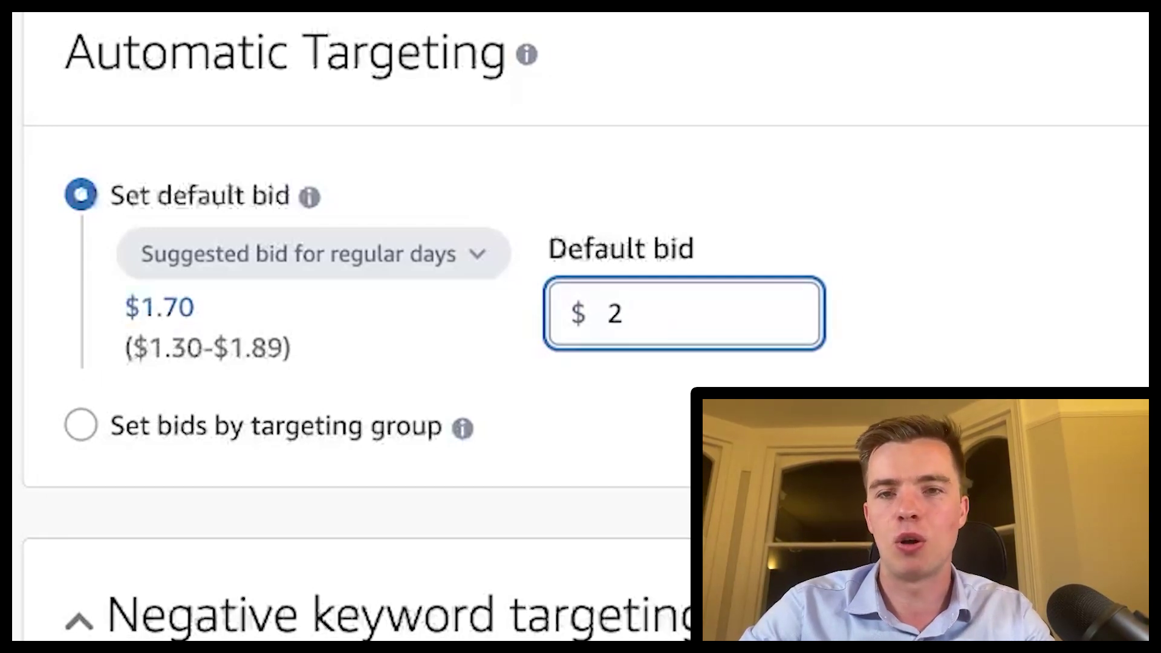
{"action": "key", "text": "BackSpace"}
{"action": "type", "text": "0.5"}
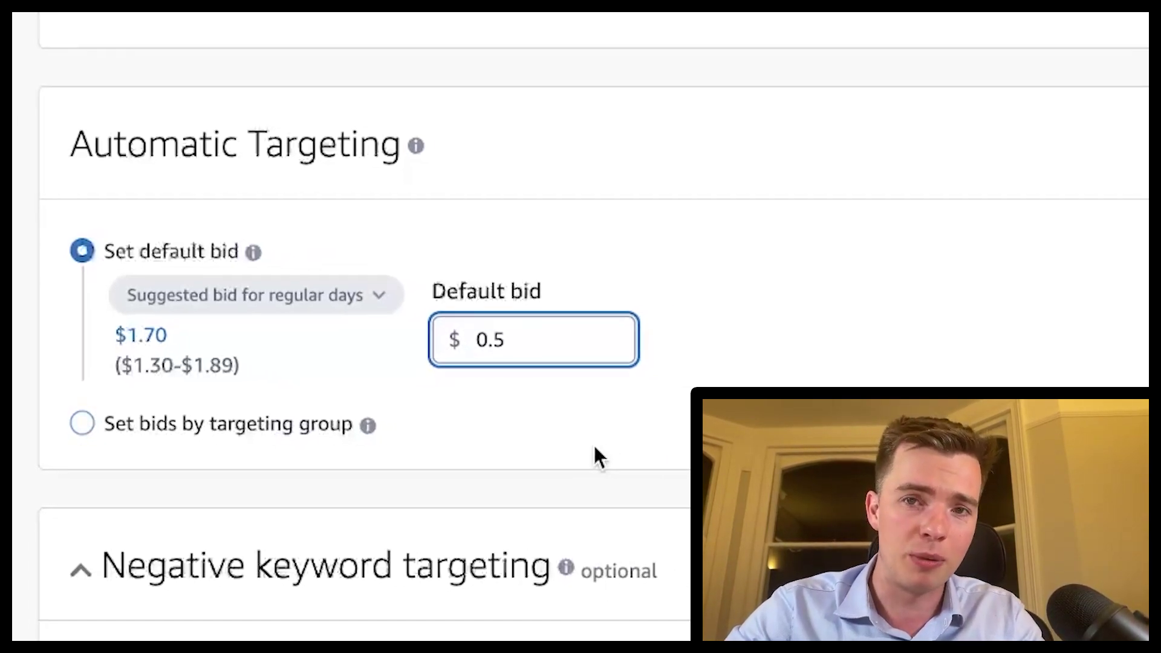
Step: Review the negative keyword targeting, the negative product targeting input options and the bidding strategy of the automatic campaign
{"action": "scroll", "coordinate": [453, 413], "scroll_direction": "down", "scroll_amount": 5}
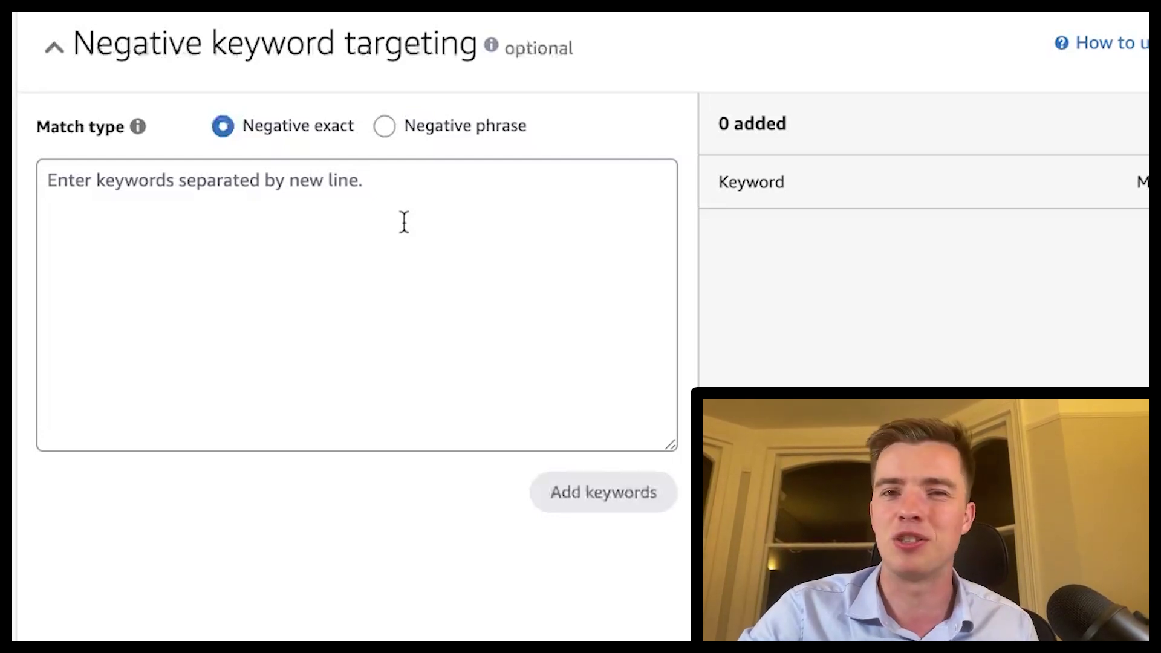
{"action": "scroll", "coordinate": [404, 230], "scroll_direction": "down", "scroll_amount": 5}
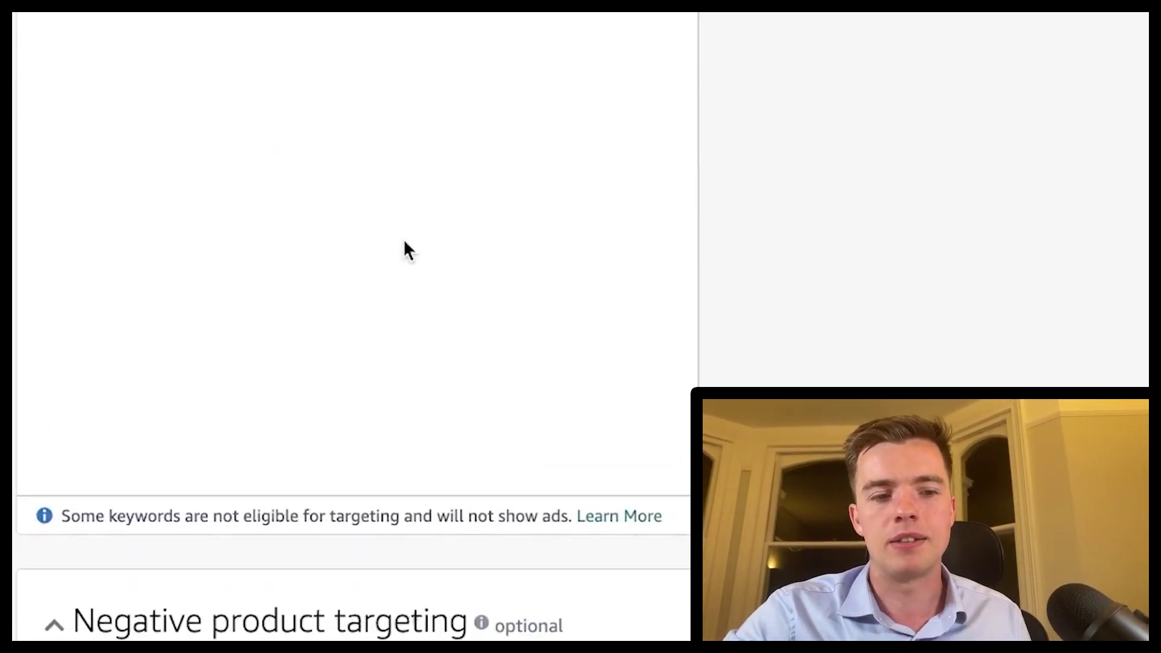
{"action": "scroll", "coordinate": [404, 238], "scroll_direction": "down", "scroll_amount": 8}
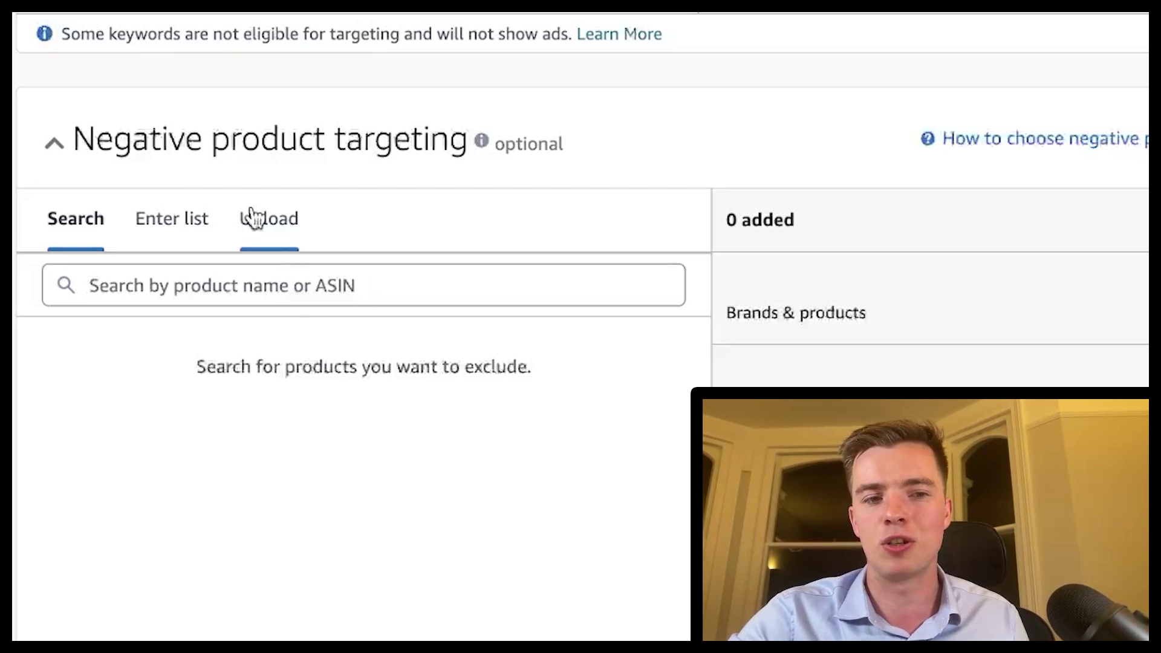
{"action": "left_click", "coordinate": [179, 240]}
{"action": "left_click", "coordinate": [268, 238]}
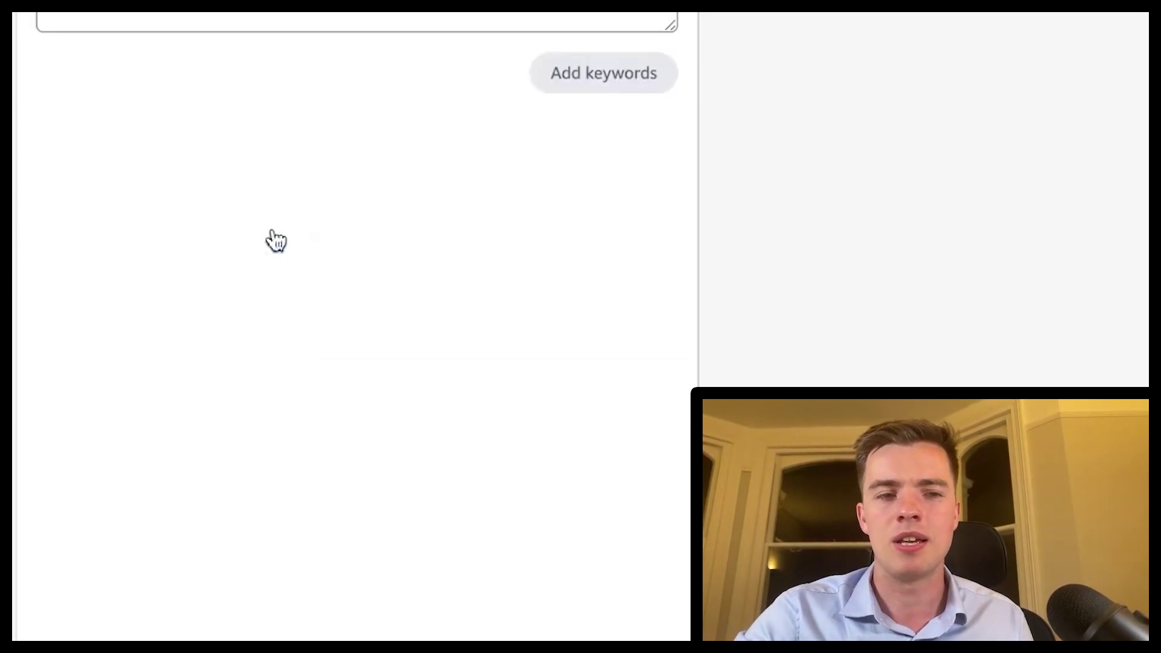
{"action": "scroll", "coordinate": [274, 238], "scroll_direction": "up", "scroll_amount": 5}
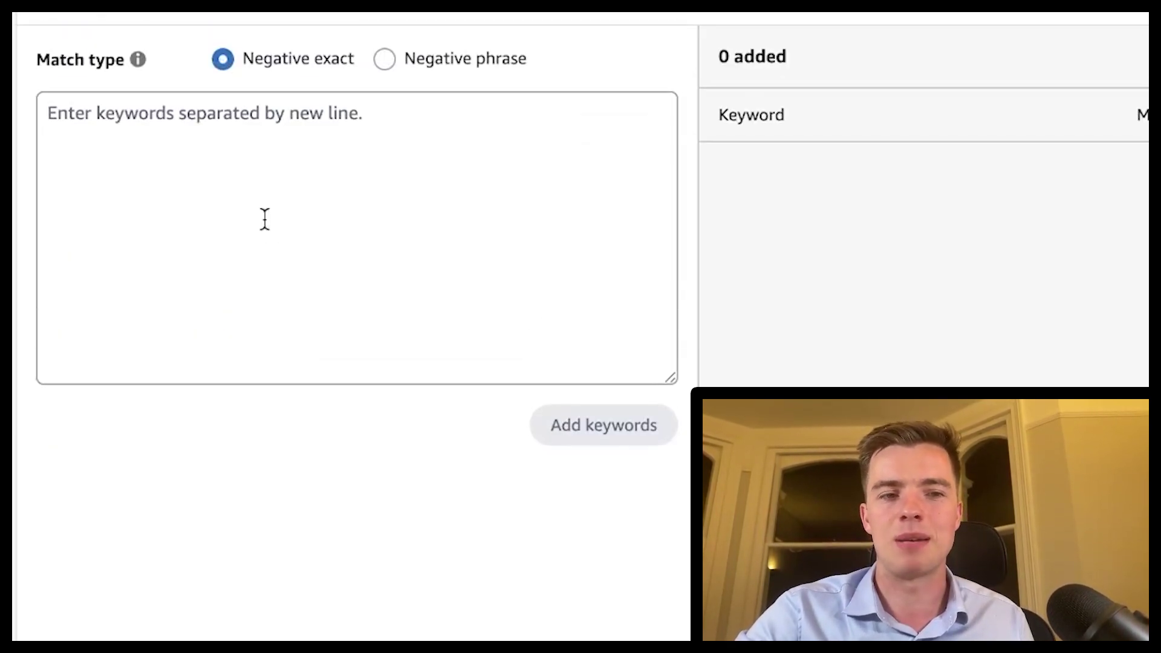
{"action": "scroll", "coordinate": [251, 250], "scroll_direction": "down", "scroll_amount": 5}
{"action": "scroll", "coordinate": [251, 250], "scroll_direction": "down", "scroll_amount": 15}
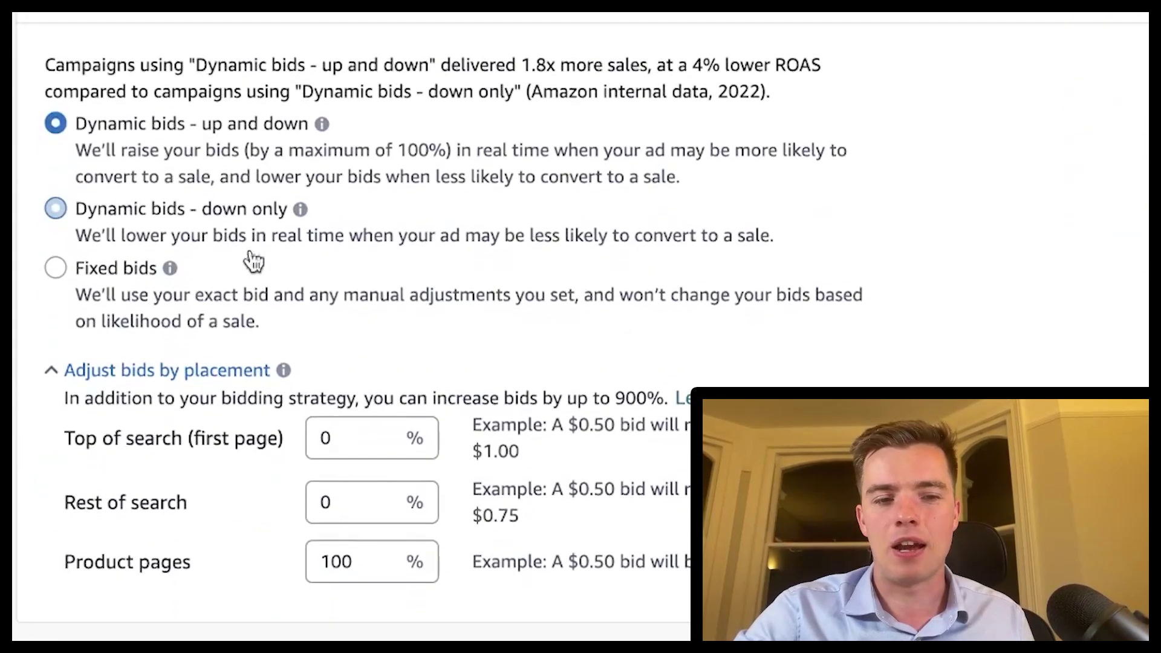
Step: Change the automatic targeting from a default bid to bids set by targeting group
{"action": "scroll", "coordinate": [251, 253], "scroll_direction": "down", "scroll_amount": 8}
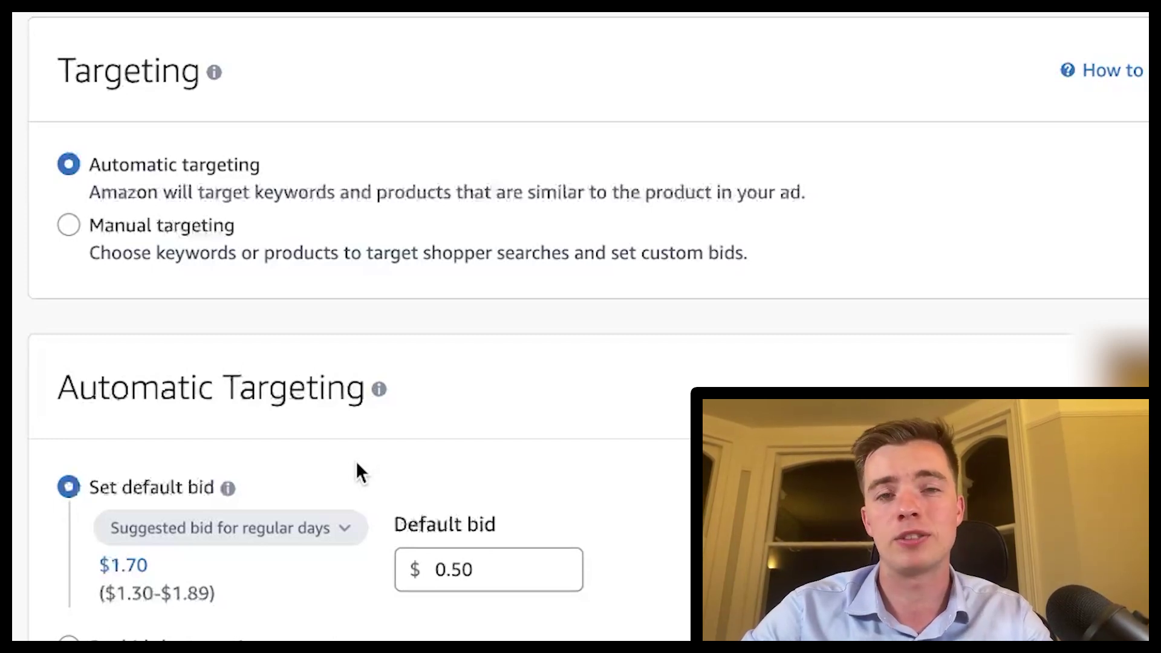
{"action": "scroll", "coordinate": [357, 470], "scroll_direction": "down", "scroll_amount": 4}
{"action": "left_click", "coordinate": [140, 434]}
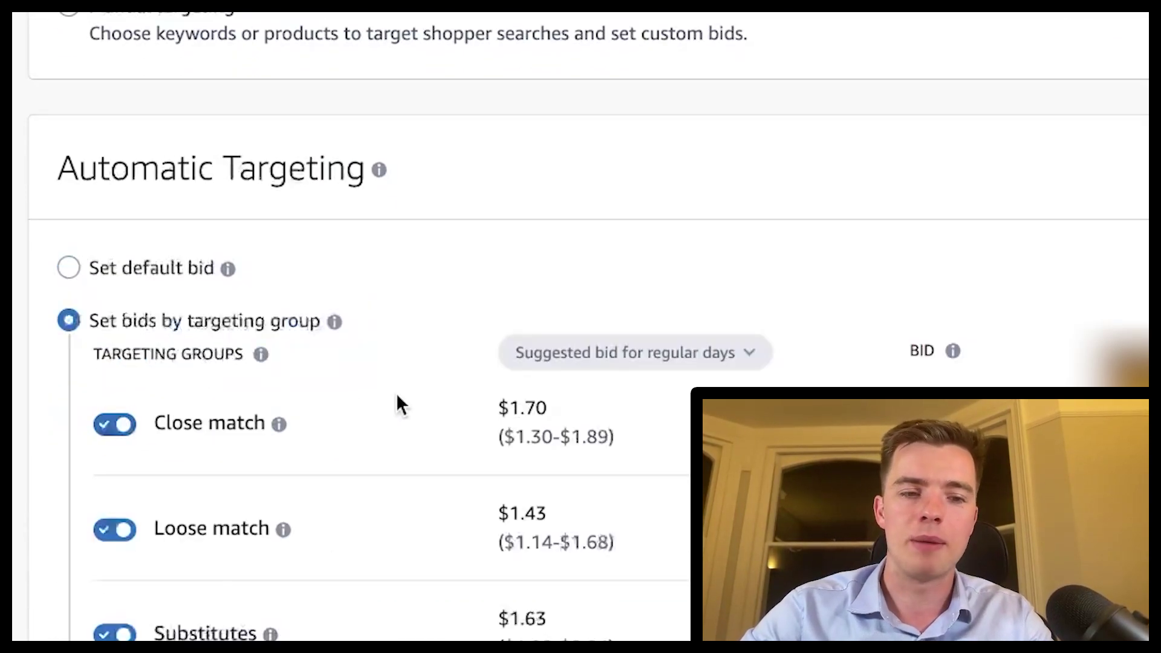
Step: Set the close match bid to $2.00 and the loose match, substitutes and complements bids to $0.20 each
{"action": "scroll", "coordinate": [398, 397], "scroll_direction": "down", "scroll_amount": 4}
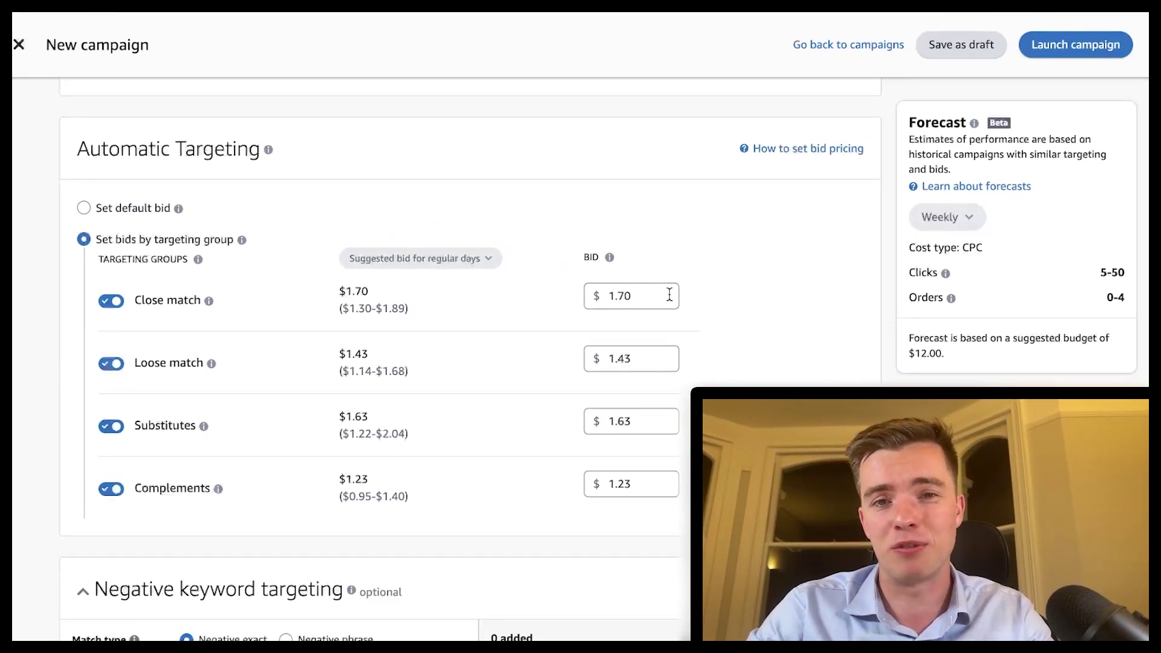
{"action": "left_click_drag", "start_coordinate": [646, 296], "coordinate": [565, 298]}
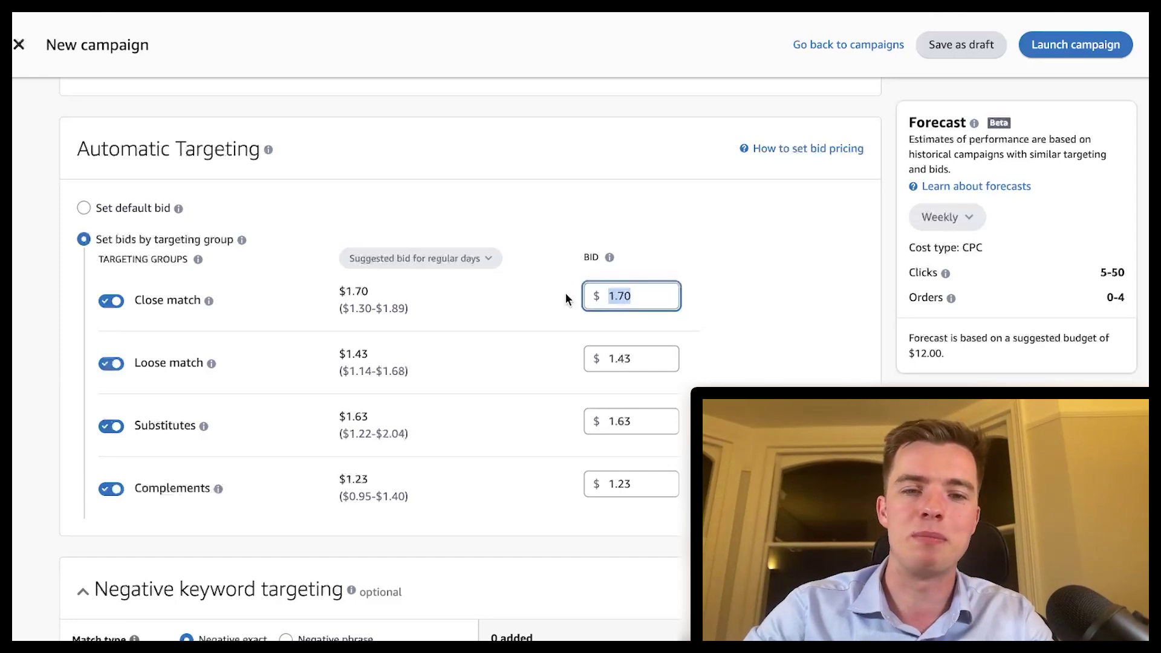
{"action": "type", "text": "2"}
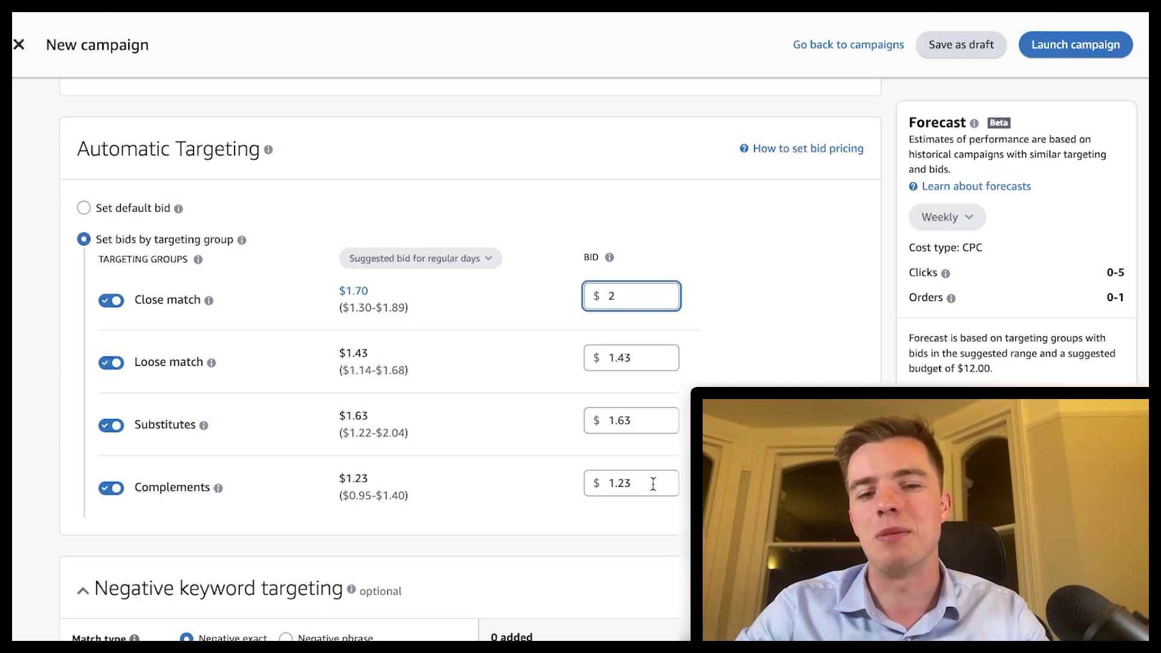
{"action": "left_click_drag", "start_coordinate": [654, 482], "coordinate": [566, 481]}
{"action": "type", "text": "0.2"}
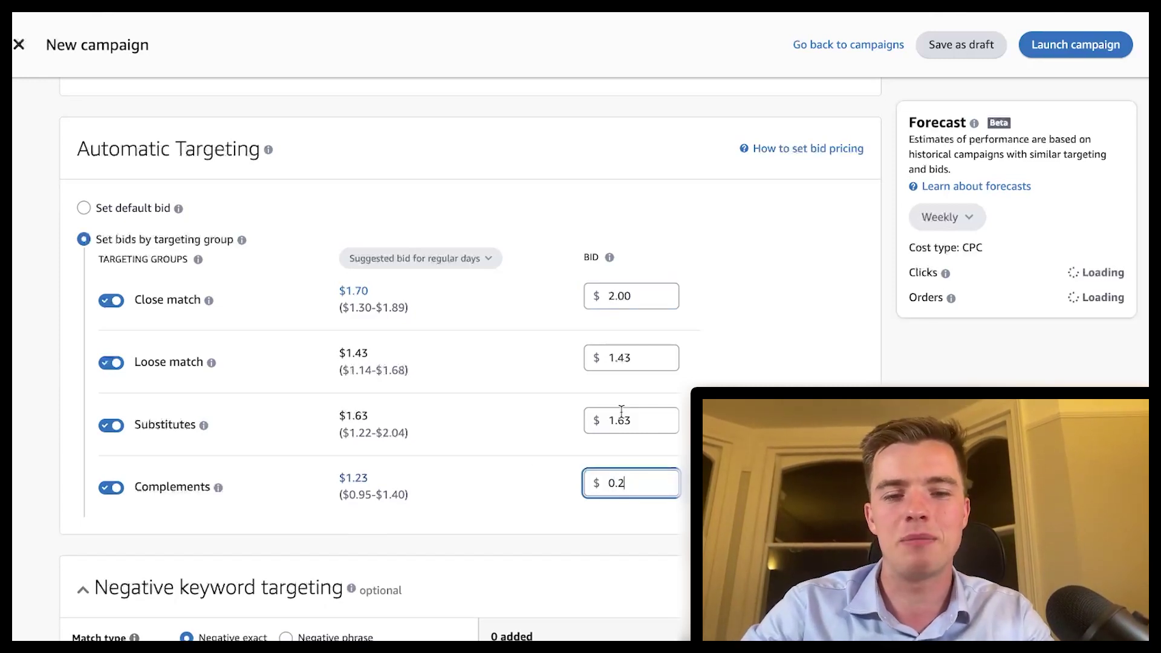
{"action": "left_click_drag", "start_coordinate": [651, 418], "coordinate": [531, 418]}
{"action": "type", "text": "0.2"}
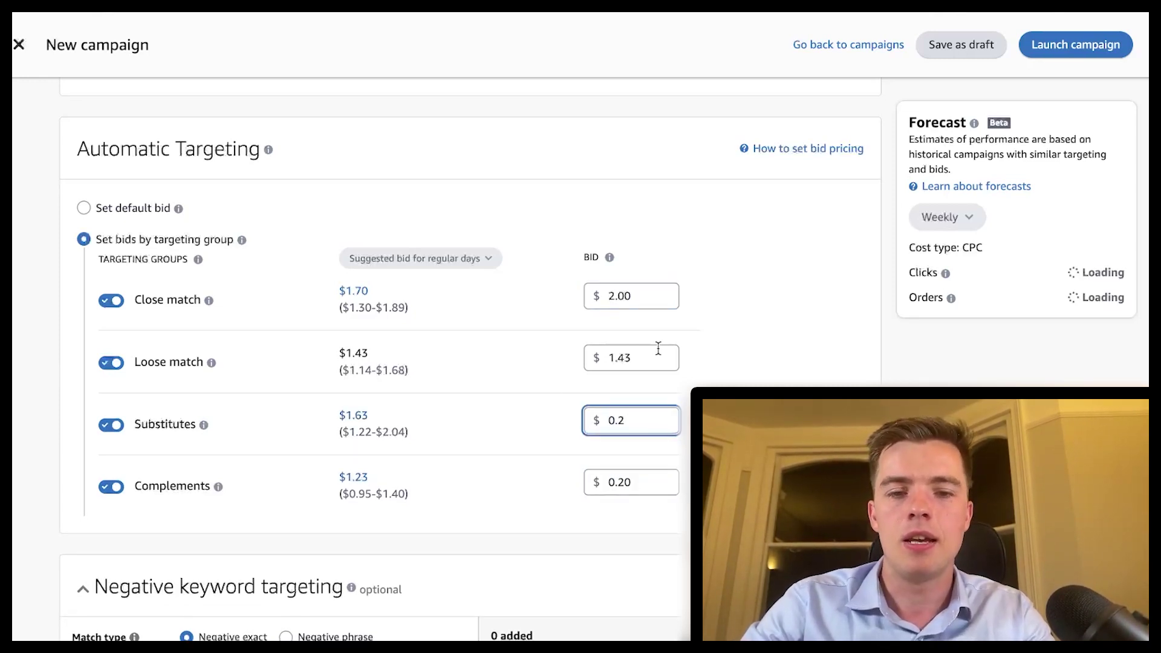
{"action": "left_click_drag", "start_coordinate": [658, 357], "coordinate": [557, 354]}
{"action": "type", "text": "0.2"}
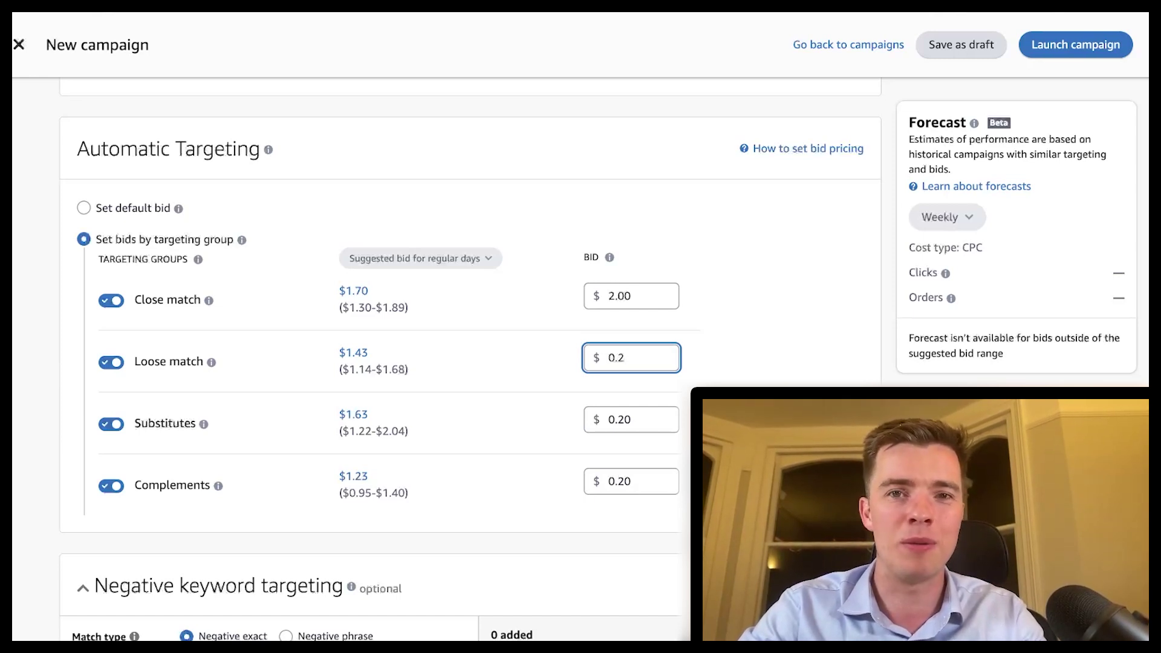
Step: Turn off the loose match, substitutes and complements targeting groups, leaving only close match enabled
{"action": "left_click", "coordinate": [117, 364]}
{"action": "left_click", "coordinate": [112, 425]}
{"action": "left_click", "coordinate": [111, 487]}
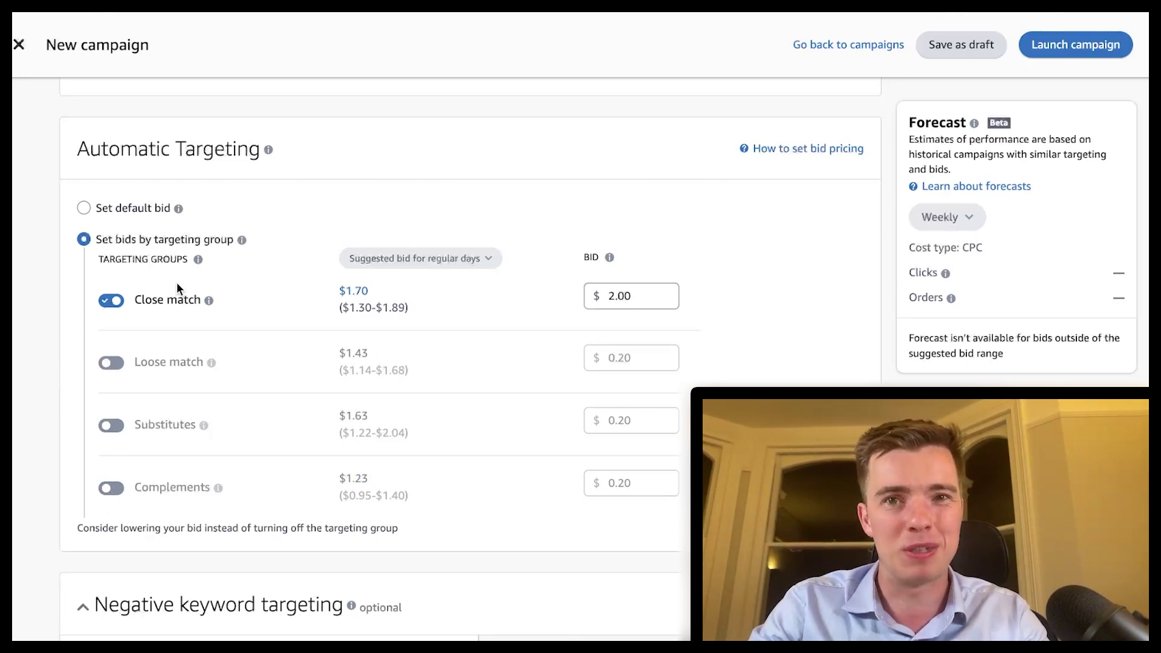
{"action": "scroll", "coordinate": [177, 282], "scroll_direction": "down", "scroll_amount": 5}
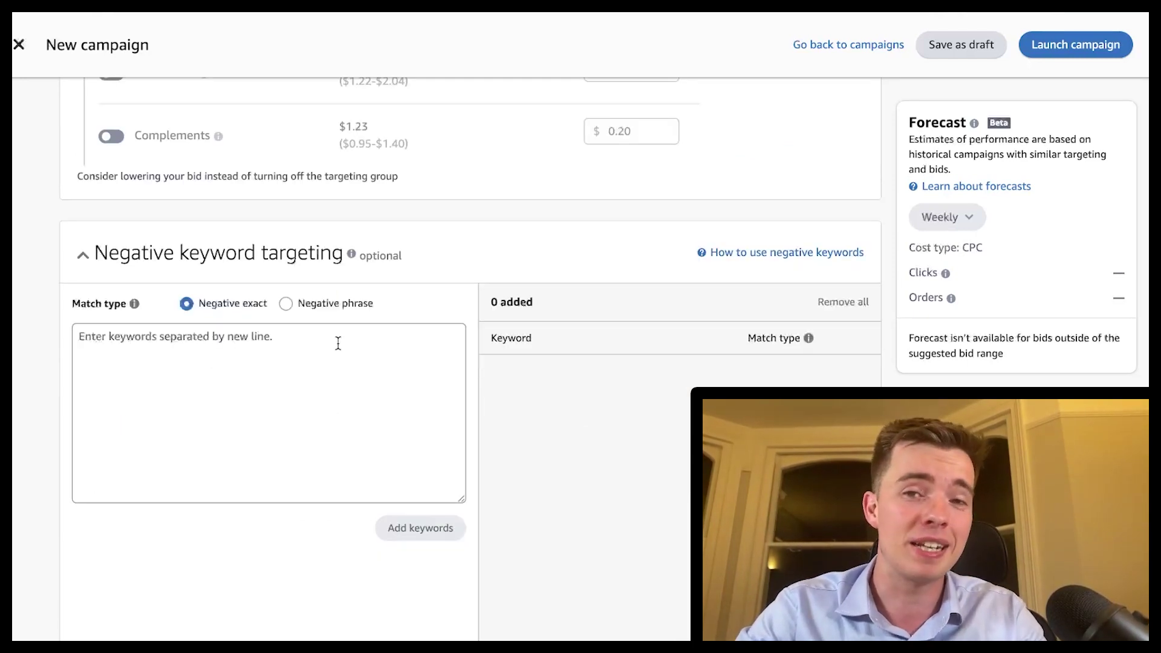